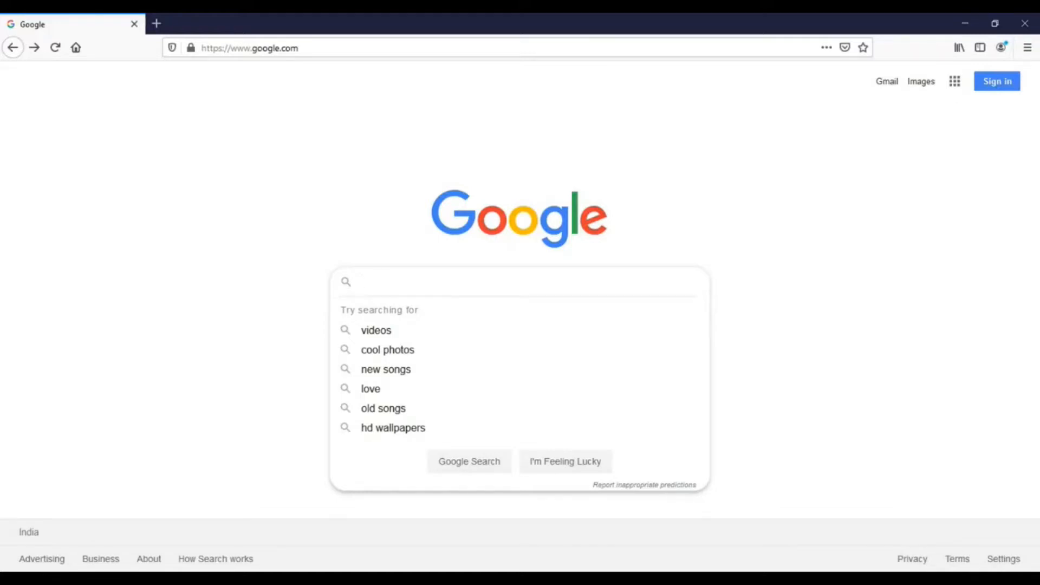
Step: Search Google for 'jenkins'
type("jenkins")
key("Return")
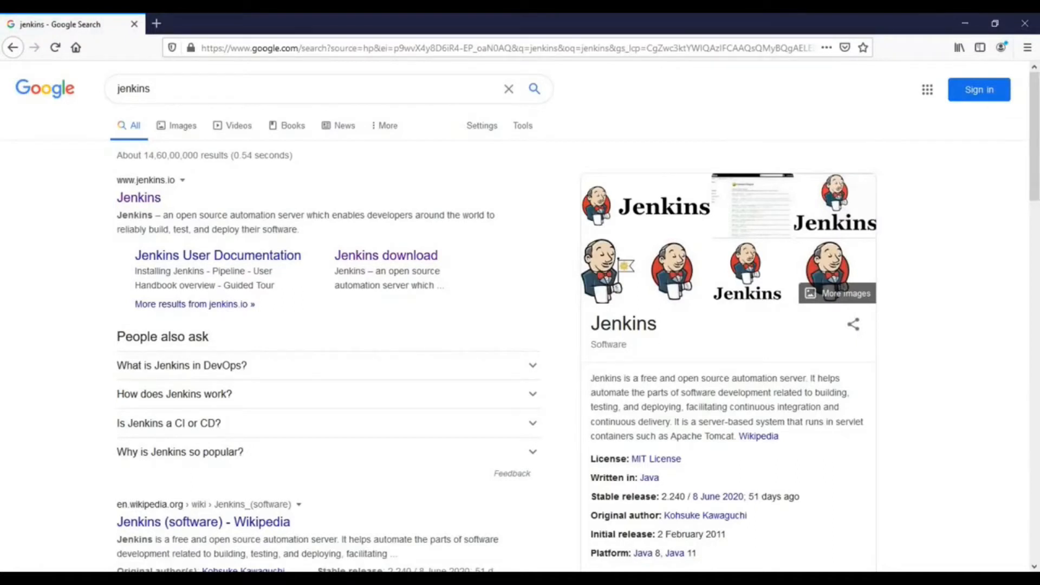
Step: Open the official jenkins.io site from the results and go to its Download page
left_click(139, 198)
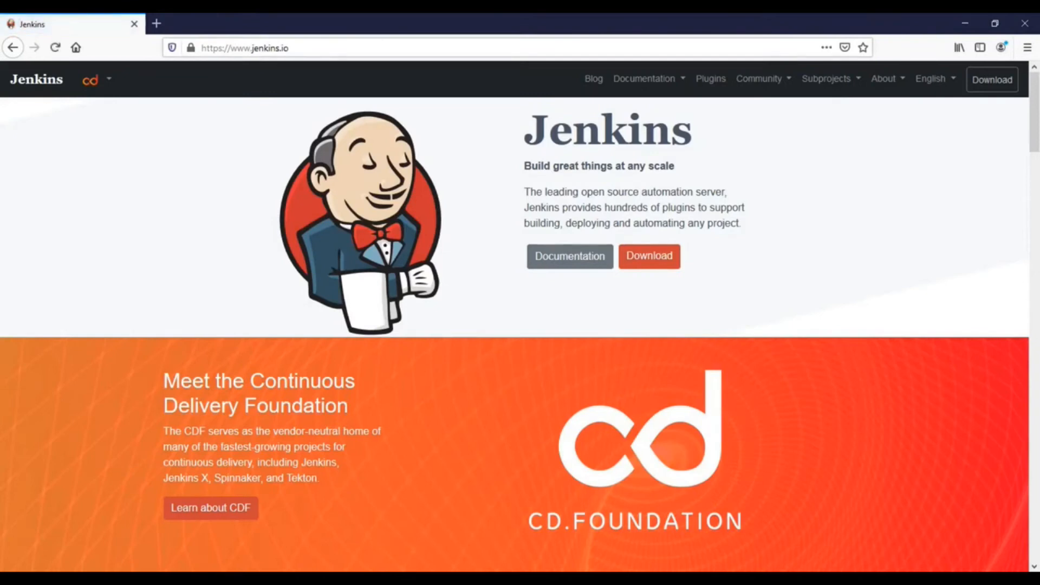
left_click(347, 48)
left_click(759, 292)
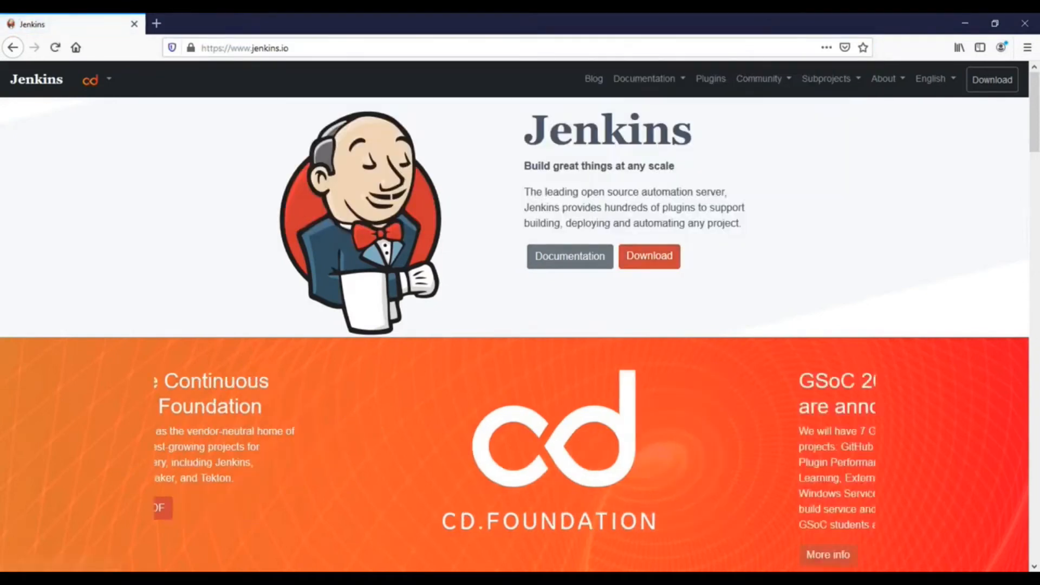
left_click(650, 255)
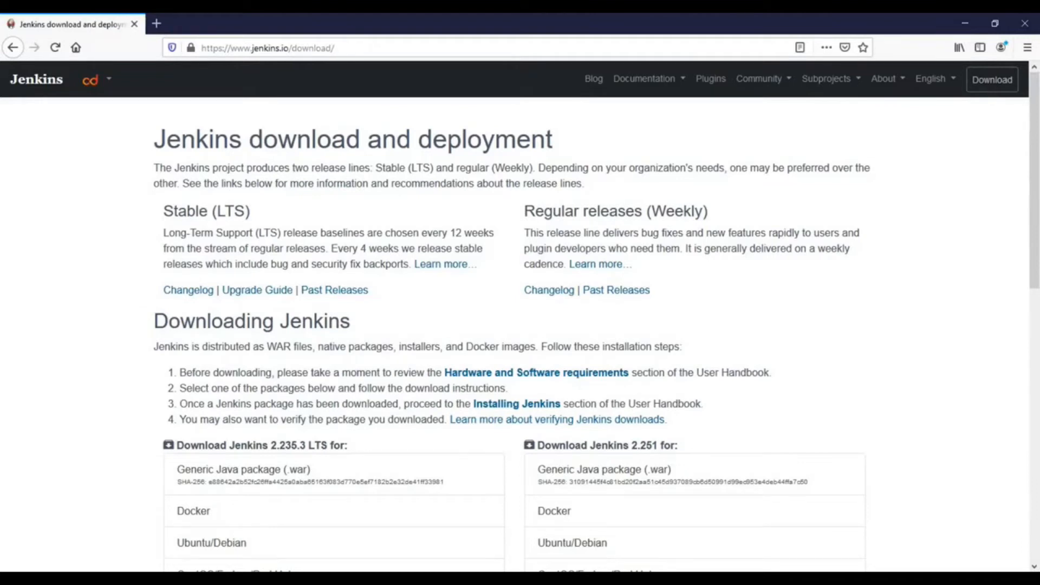
Step: Highlight the Stable (LTS) and Weekly release lines, then scroll to the 2.235.3 LTS packages
left_click_drag(164, 211, 244, 211)
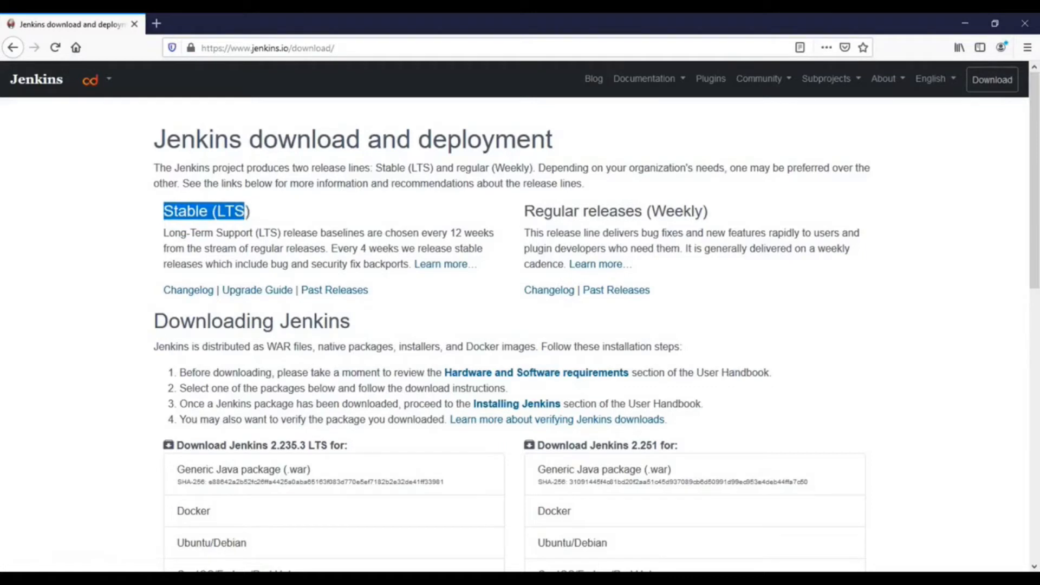
left_click_drag(524, 212, 713, 211)
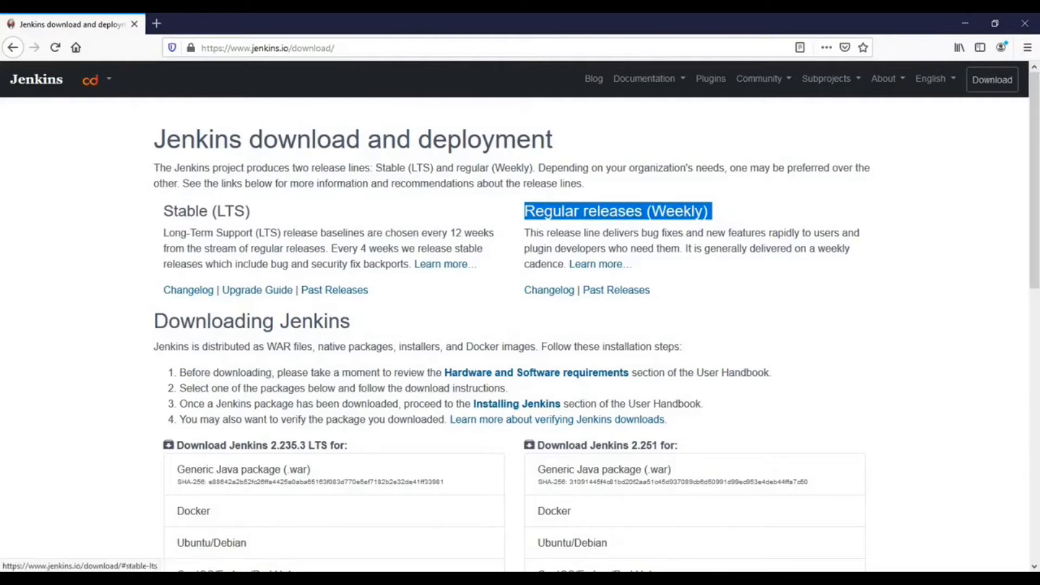
left_click(271, 232)
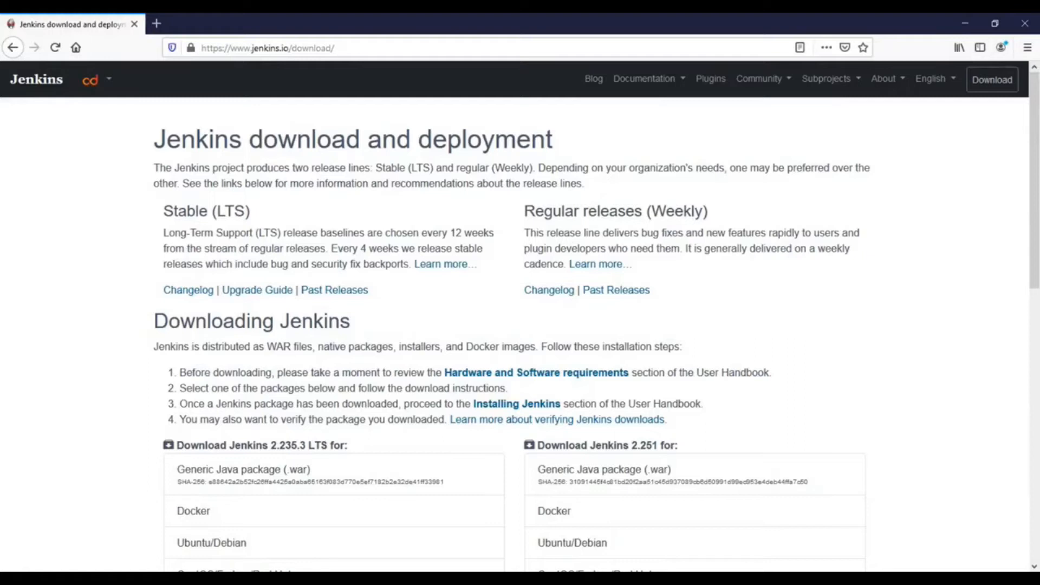
scroll(333, 314, "down", 5)
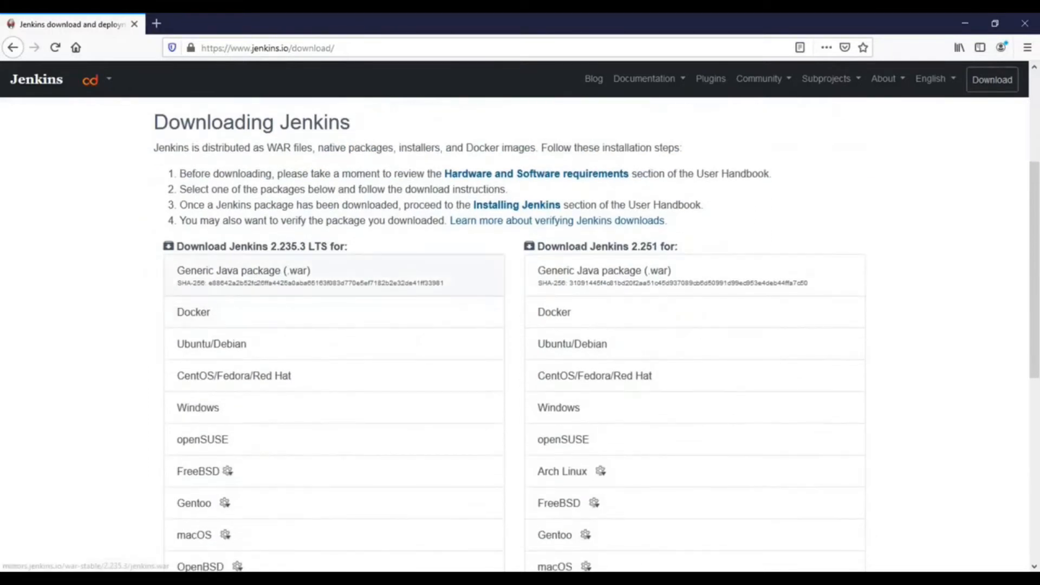
left_click_drag(305, 246, 328, 247)
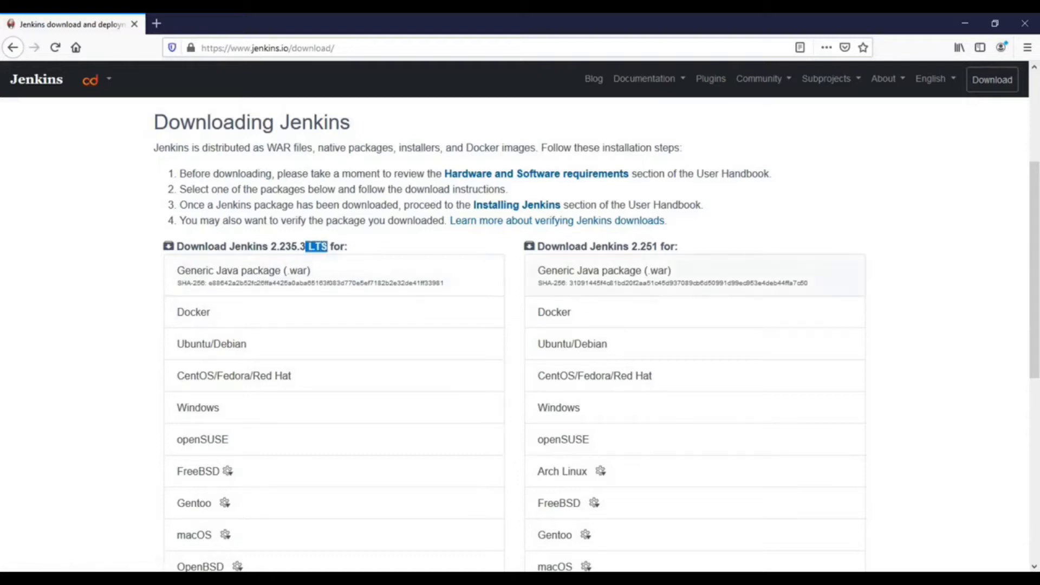
scroll(520, 333, "down", 2)
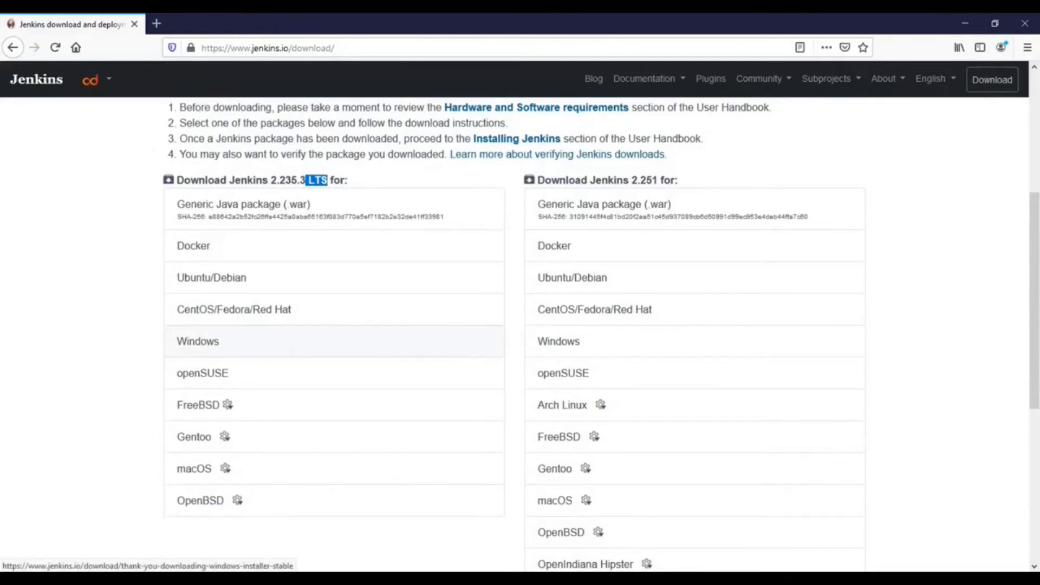
Step: Save the 2.235.3 LTS Windows jenkins.msi installer and cancel the duplicate jenkins(1).msi download
left_click(198, 341)
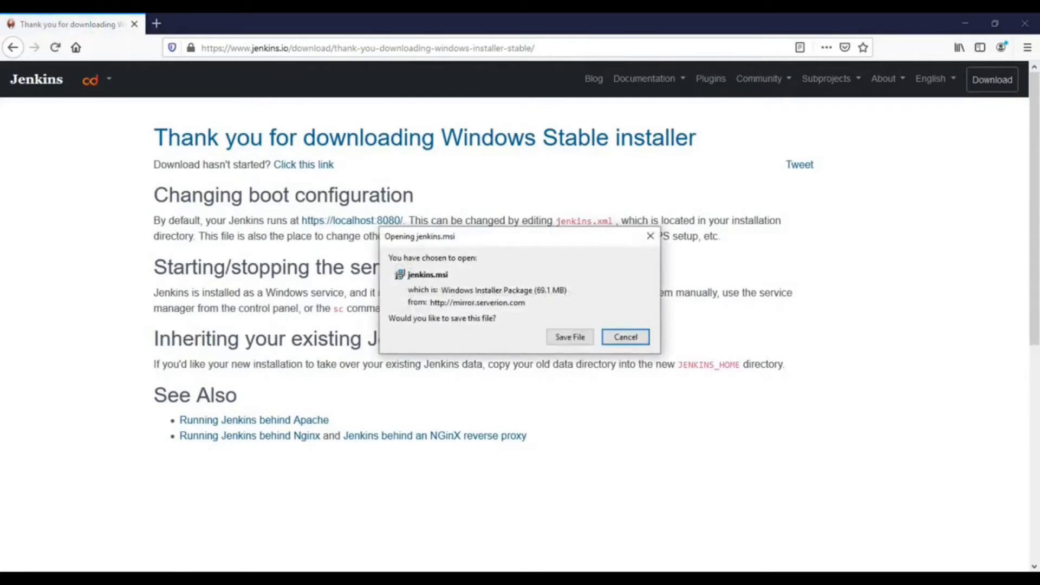
left_click(569, 336)
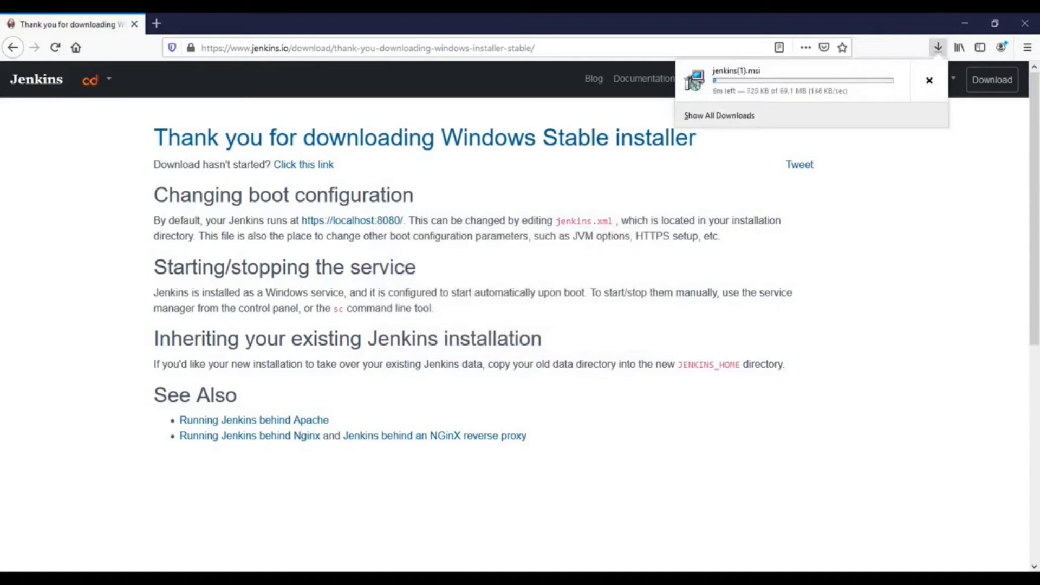
left_click(929, 81)
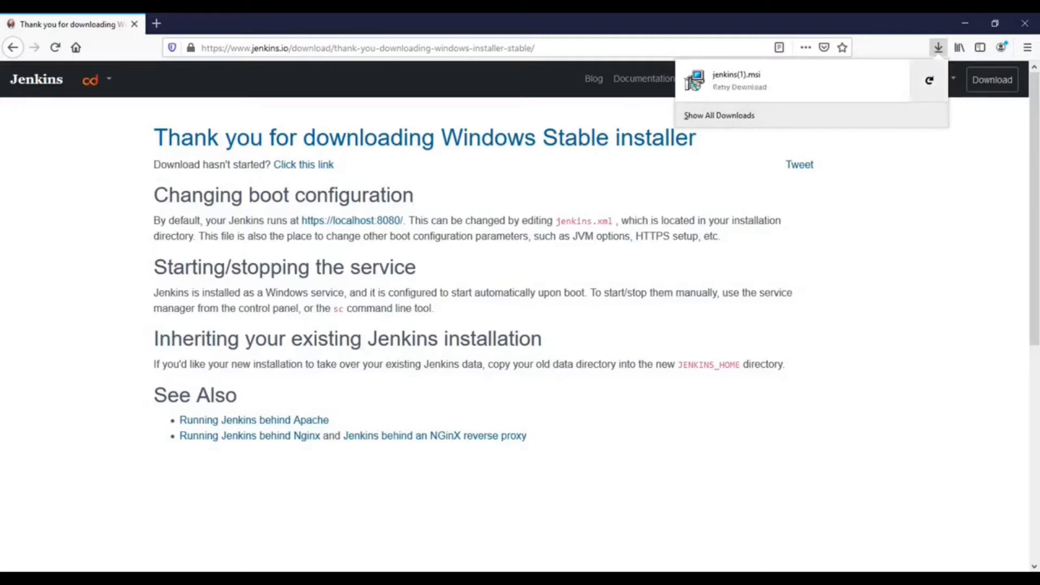
key("Escape")
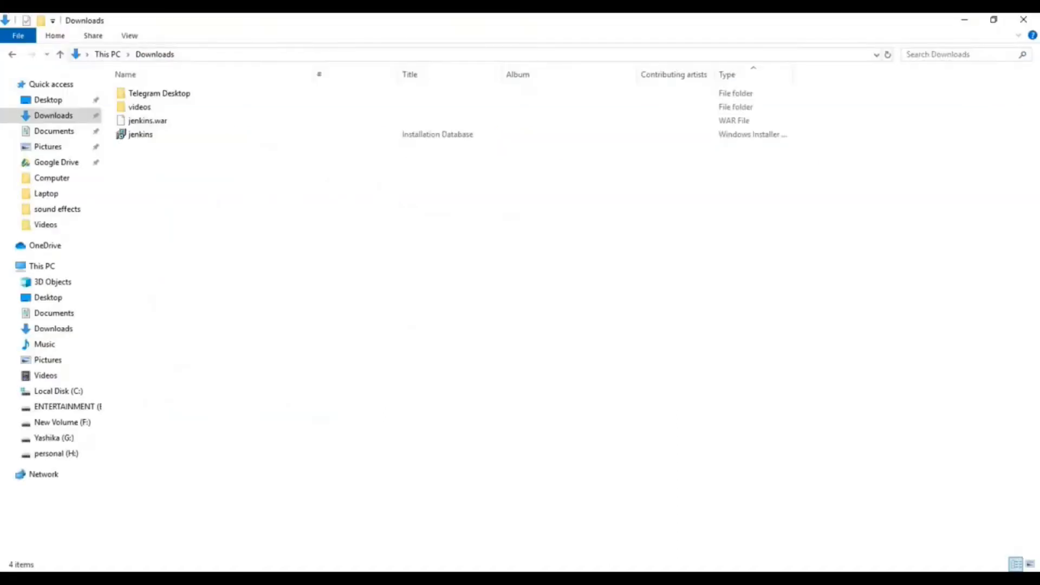
Step: Run the downloaded jenkins Windows Installer from the Downloads folder
left_click(141, 134)
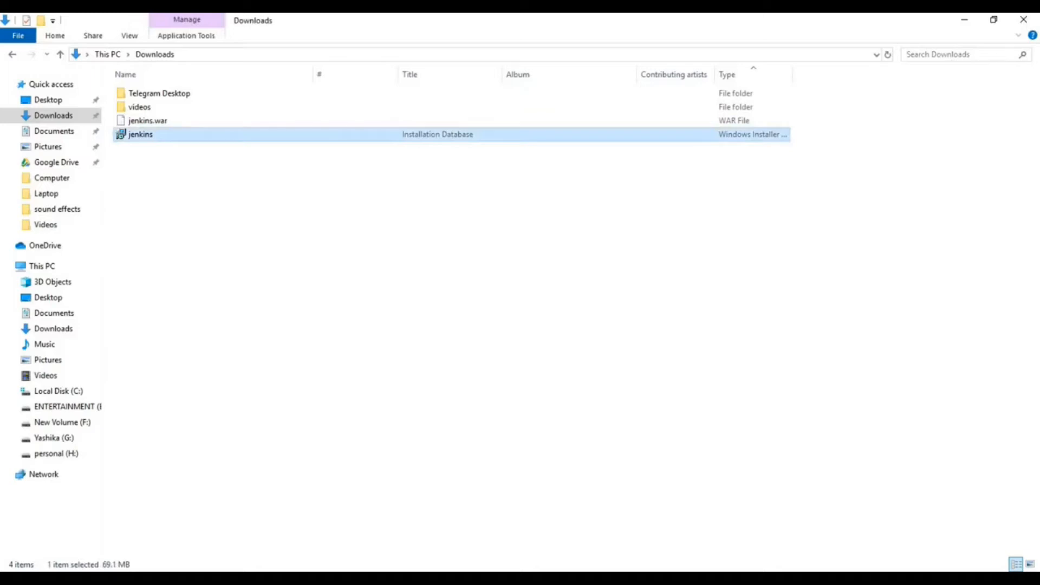
key("Return")
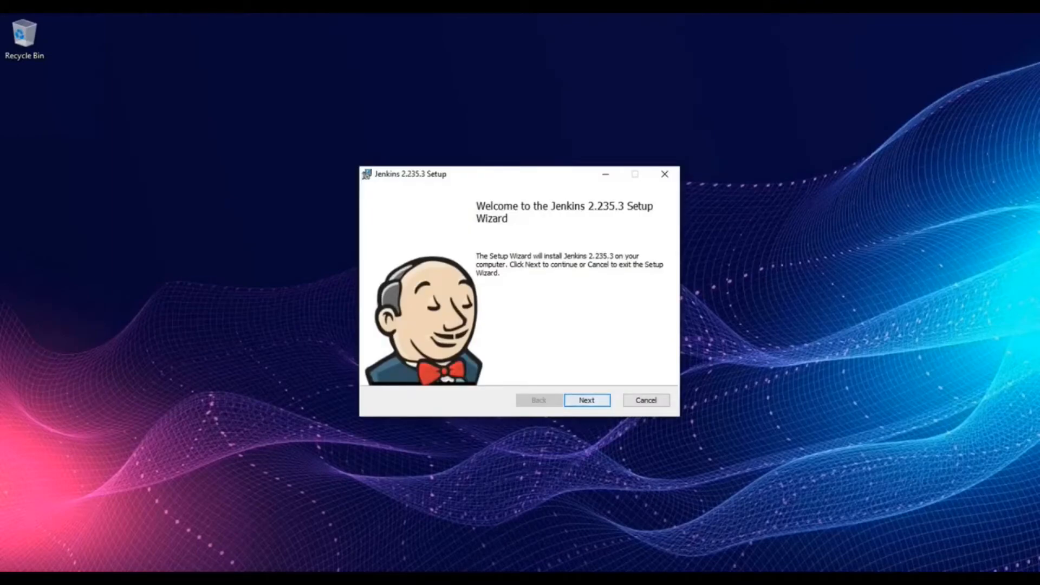
Step: Pass the welcome page and keep the default C:\Program Files\Jenkins\ install folder
key("Return")
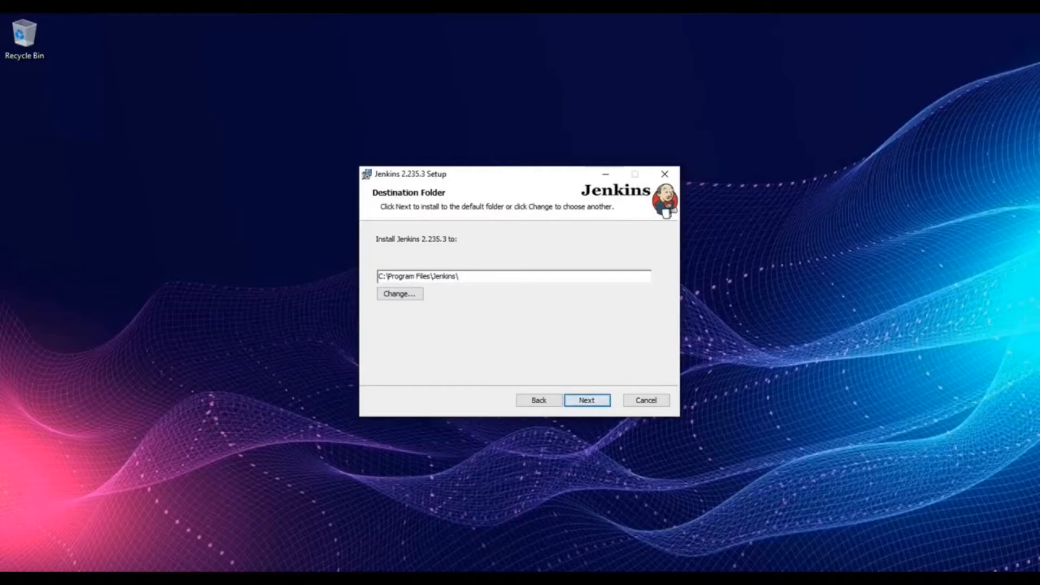
key("ctrl+a")
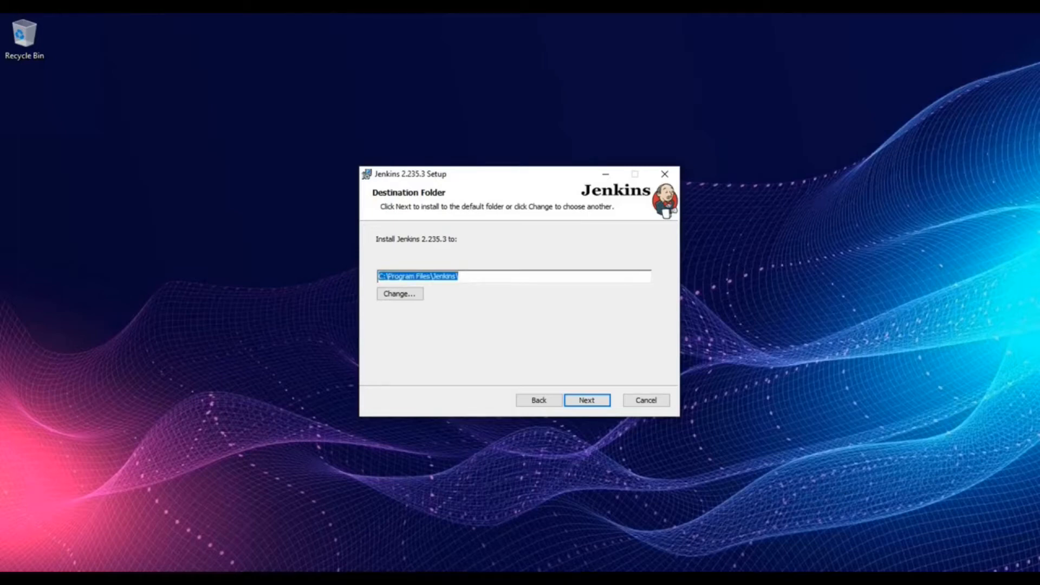
double_click(402, 276)
double_click(444, 277)
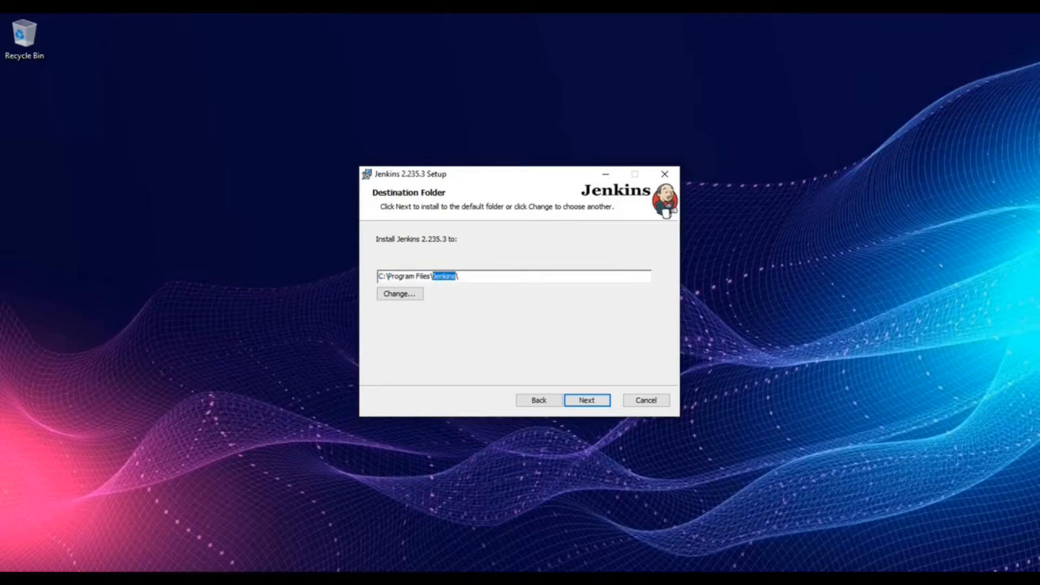
left_click(461, 276)
key("Return")
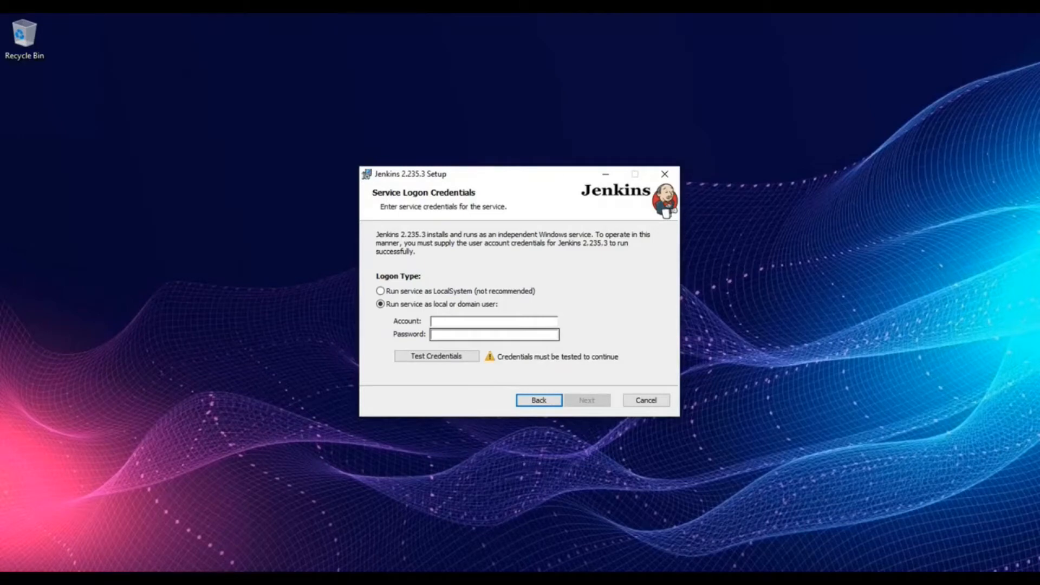
Step: Set the Jenkins service to run as LocalSystem and continue
left_click(494, 321)
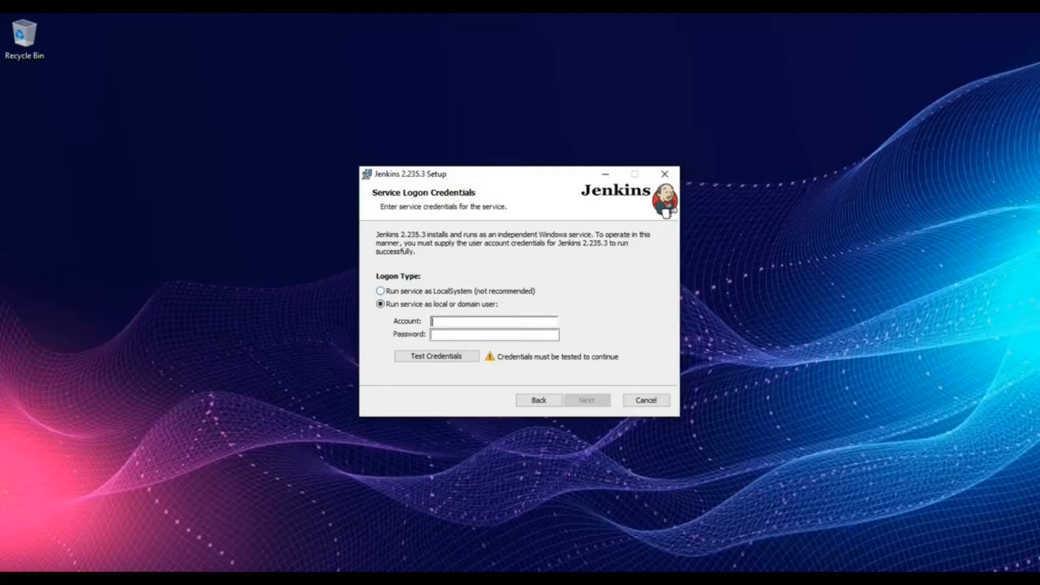
left_click(381, 291)
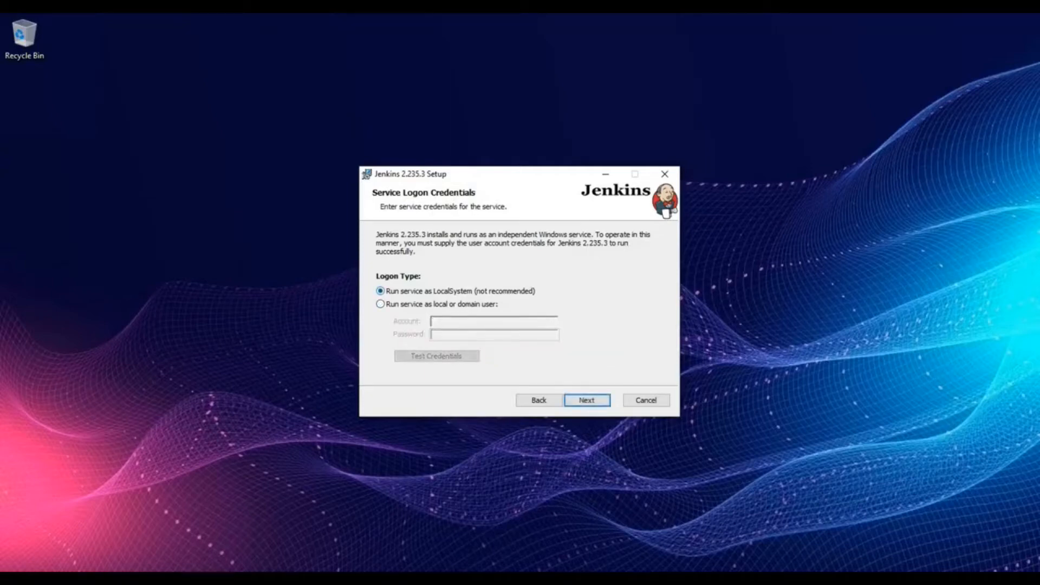
left_click(586, 400)
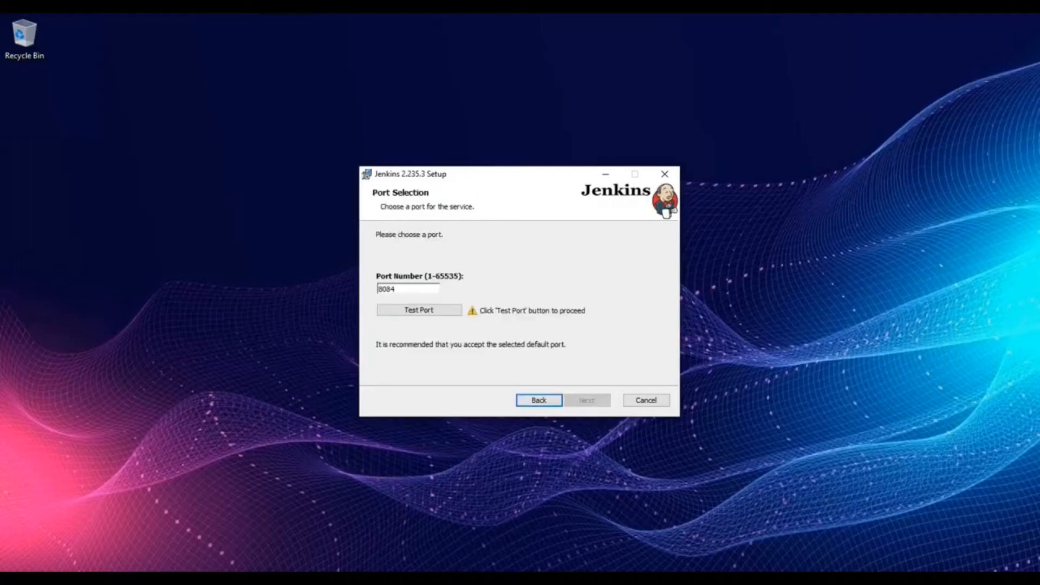
Step: Set the port to 8084, test it, and dismiss the port binding error
double_click(386, 289)
left_click(396, 289)
key("BackSpace")
type("0")
key("BackSpace")
type("4")
key("Tab")
key("Return")
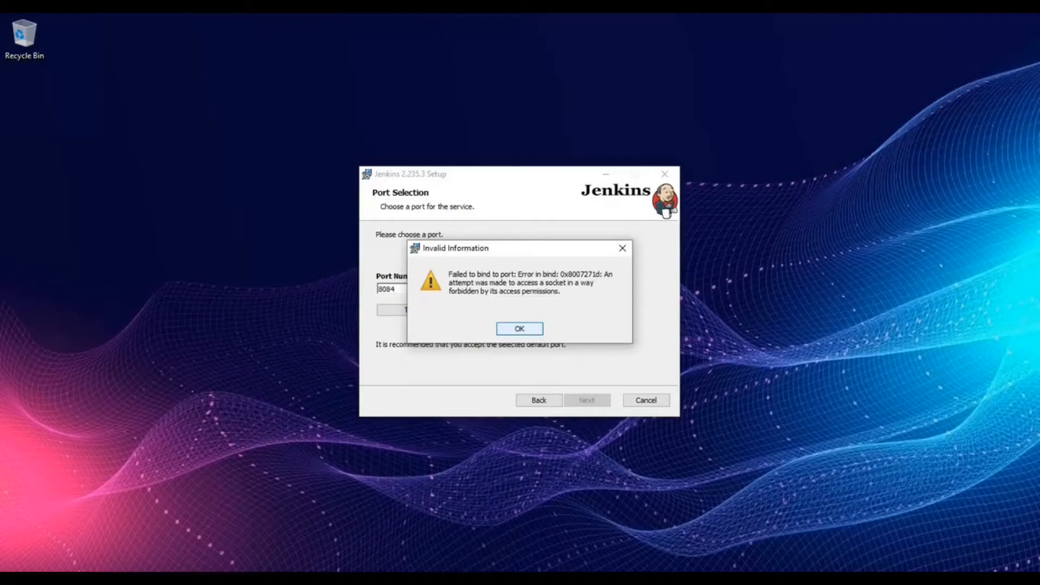
key("Return")
Step: Change the port to 8085, test it successfully, and continue
left_click(396, 289)
key("BackSpace")
type("5")
key("Tab")
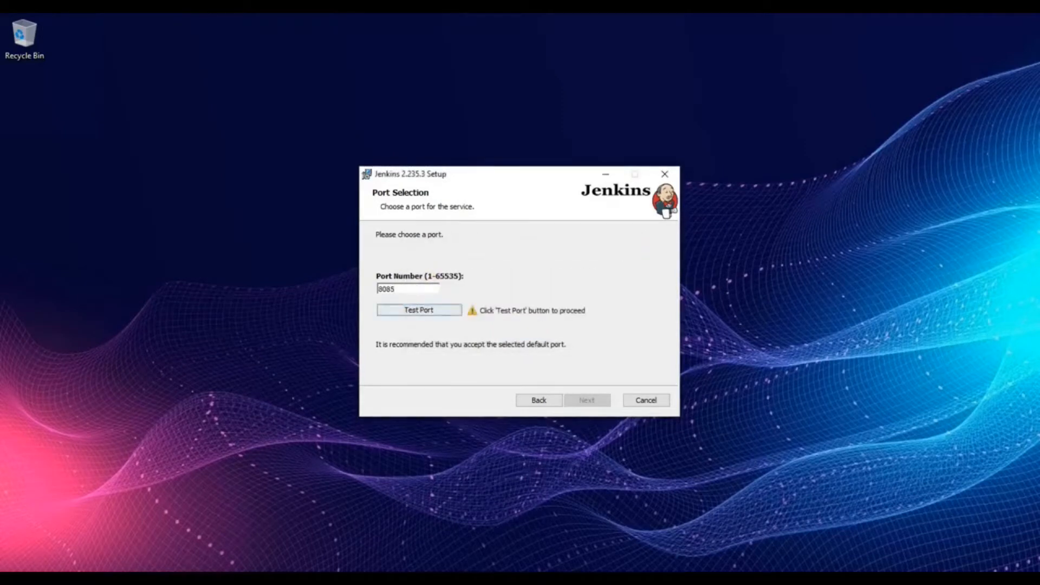
key("Return")
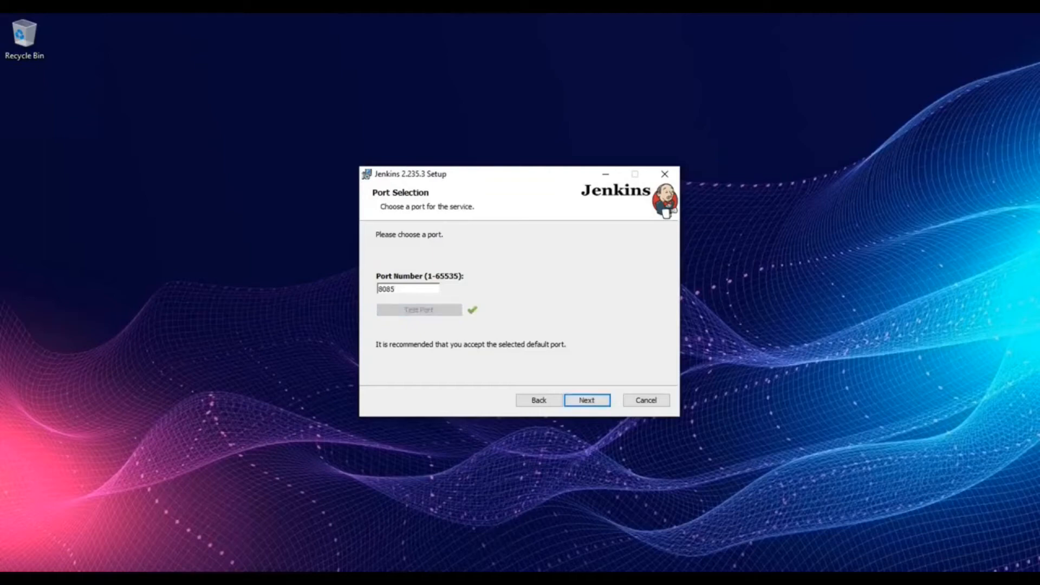
key("Return")
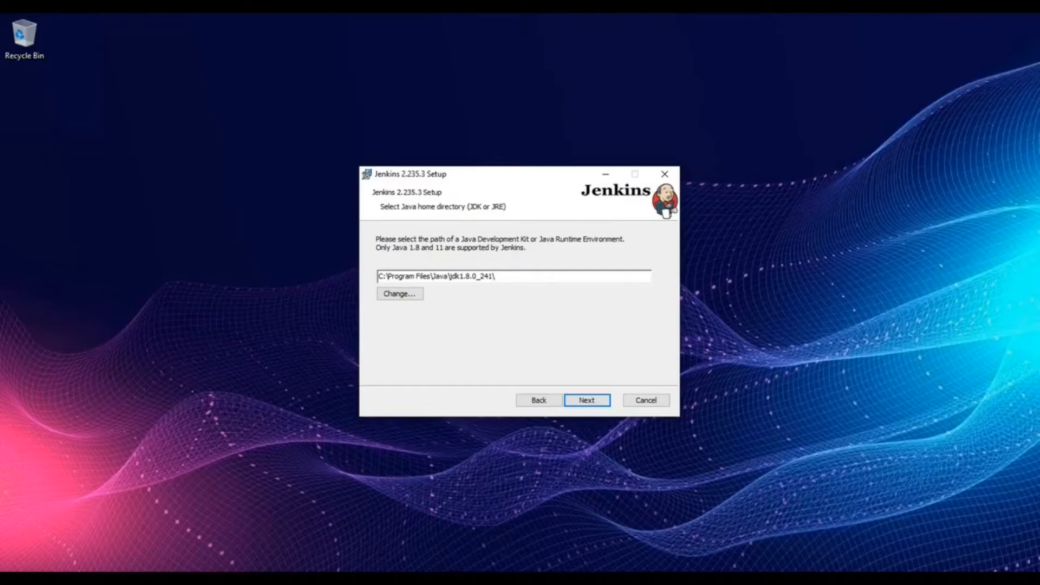
Step: Review the jdk1.8.0_241 Java home path, close the folder browser unchanged, and continue
left_click_drag(451, 277, 378, 276)
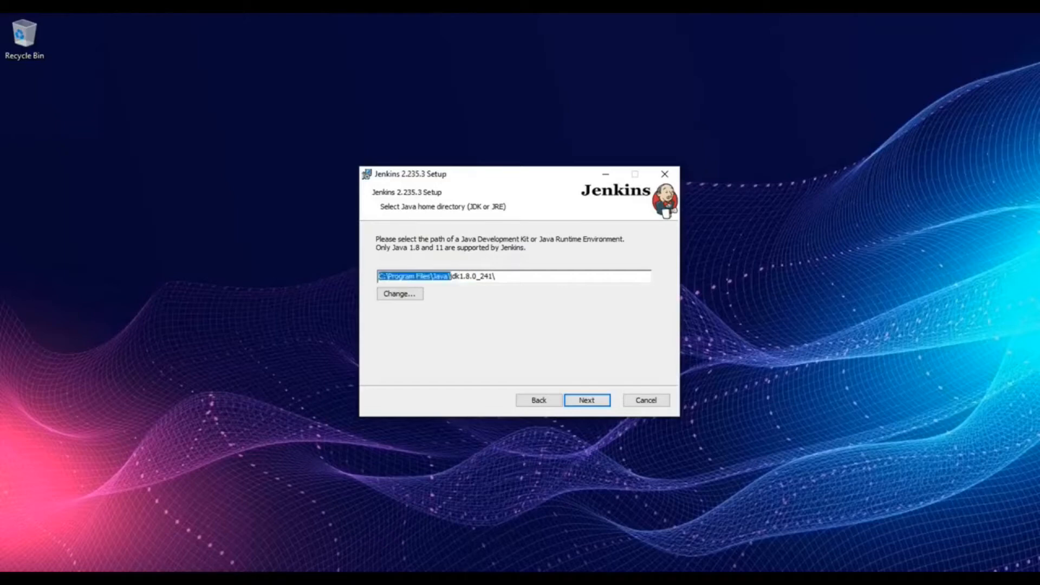
left_click(495, 276)
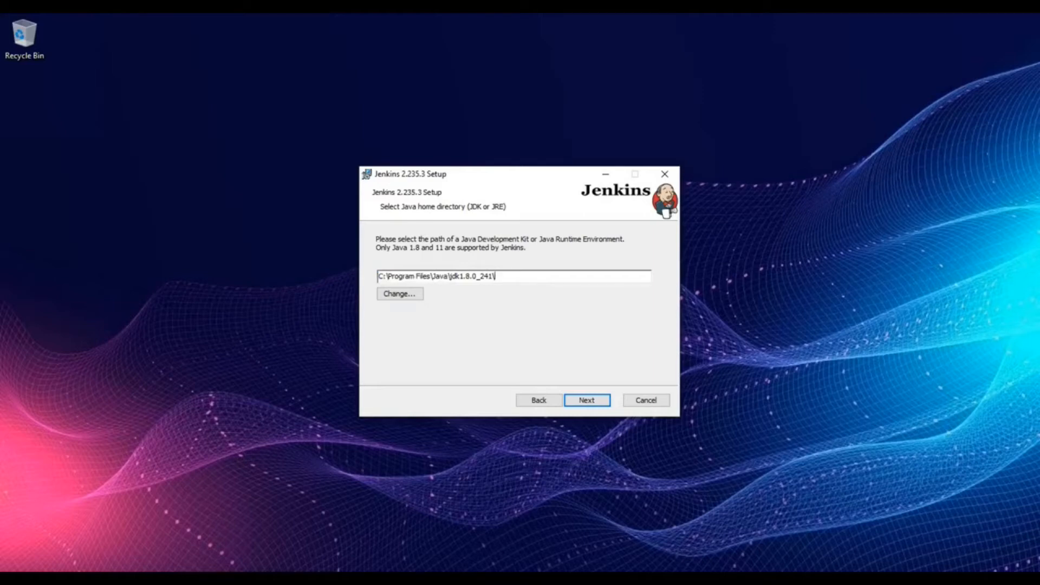
left_click(400, 294)
key("Return")
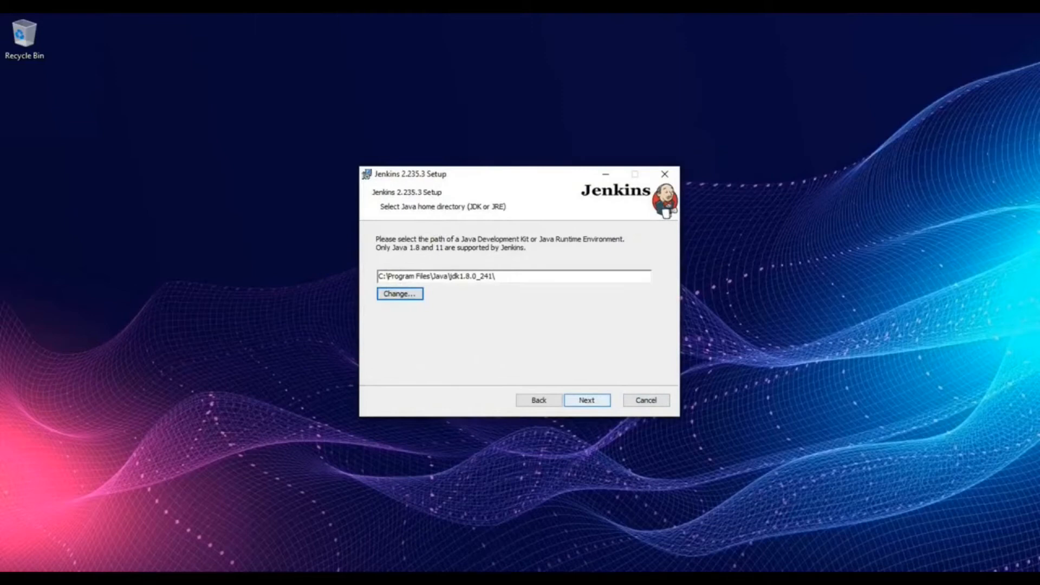
key("Return")
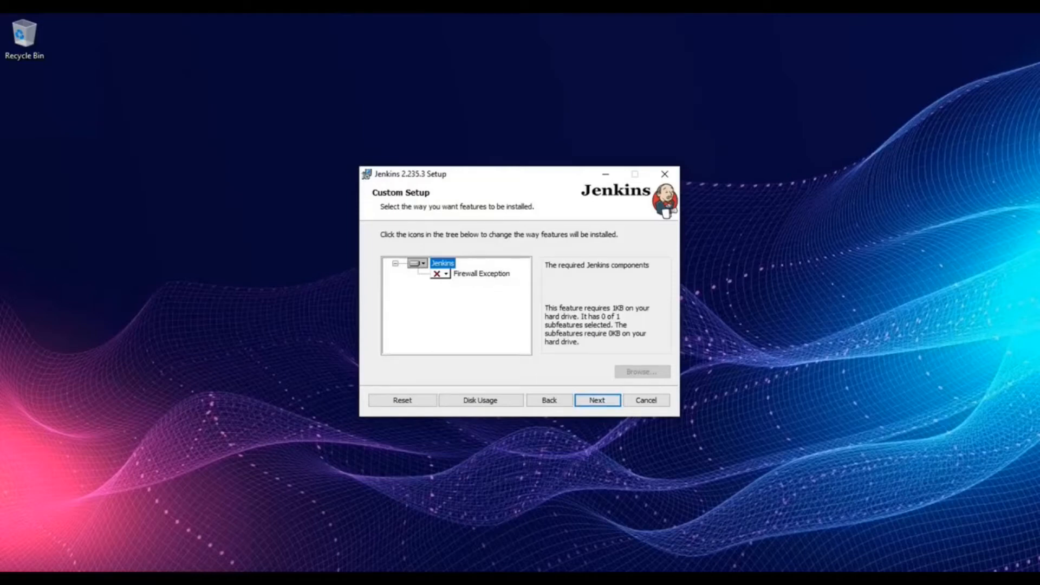
Step: Set Firewall Exception to 'Feature will be installed when required' and continue
left_click(441, 274)
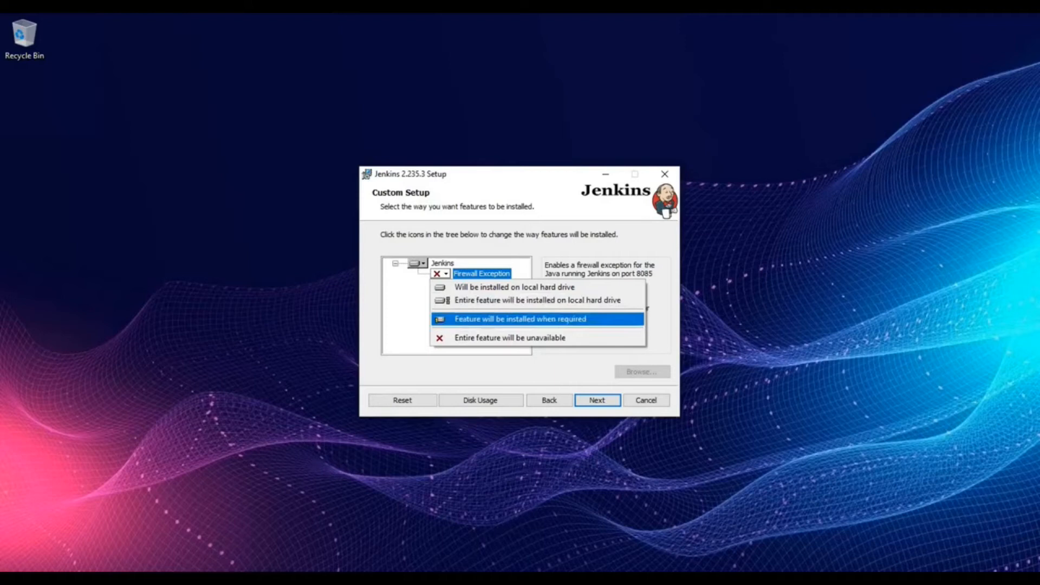
key("Return")
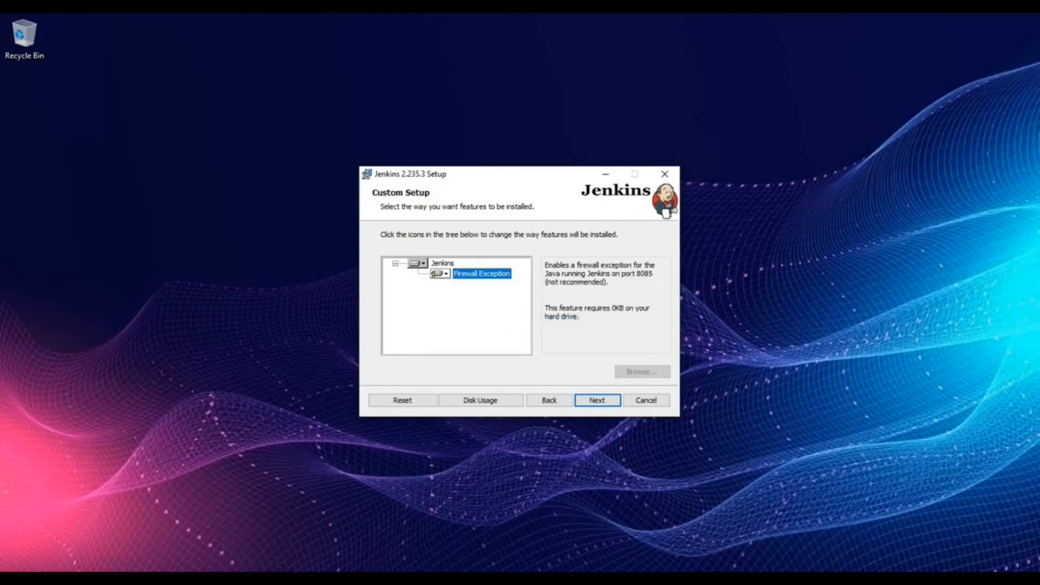
key("Return")
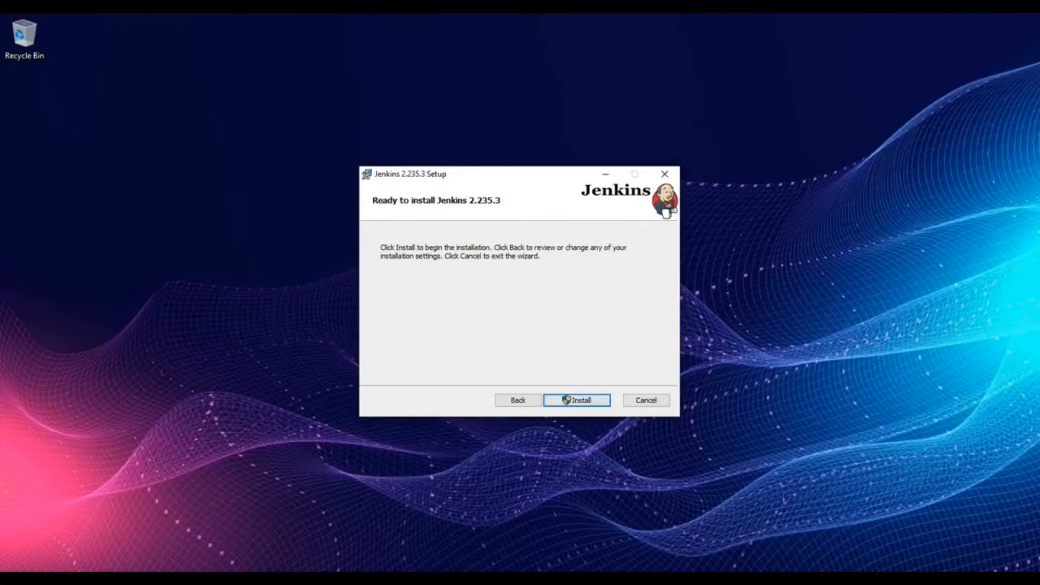
Step: Install Jenkins 2.235.3 and finish the wizard so localhost:8085 opens
key("Return")
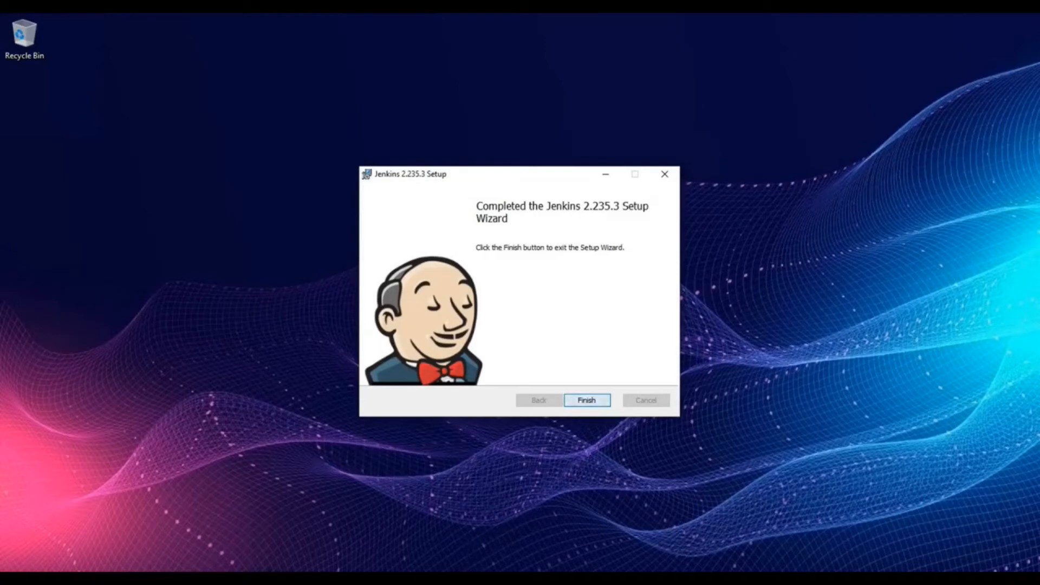
left_click(587, 401)
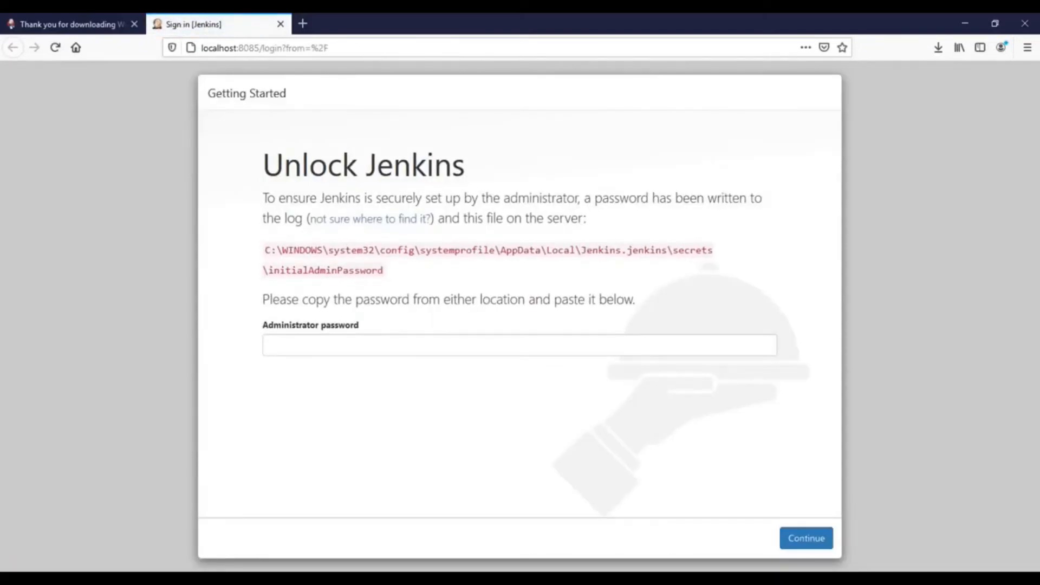
Step: Open the initialAdminPassword file in Notepad using its path in the Run dialog
left_click_drag(264, 250, 384, 271)
key("ctrl+c")
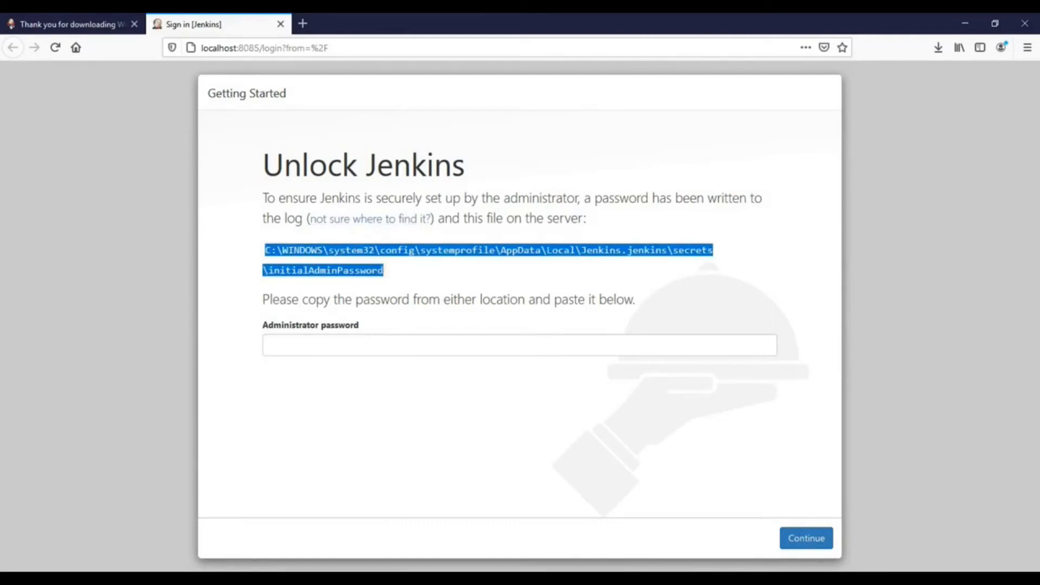
key("super+r")
key("ctrl+v")
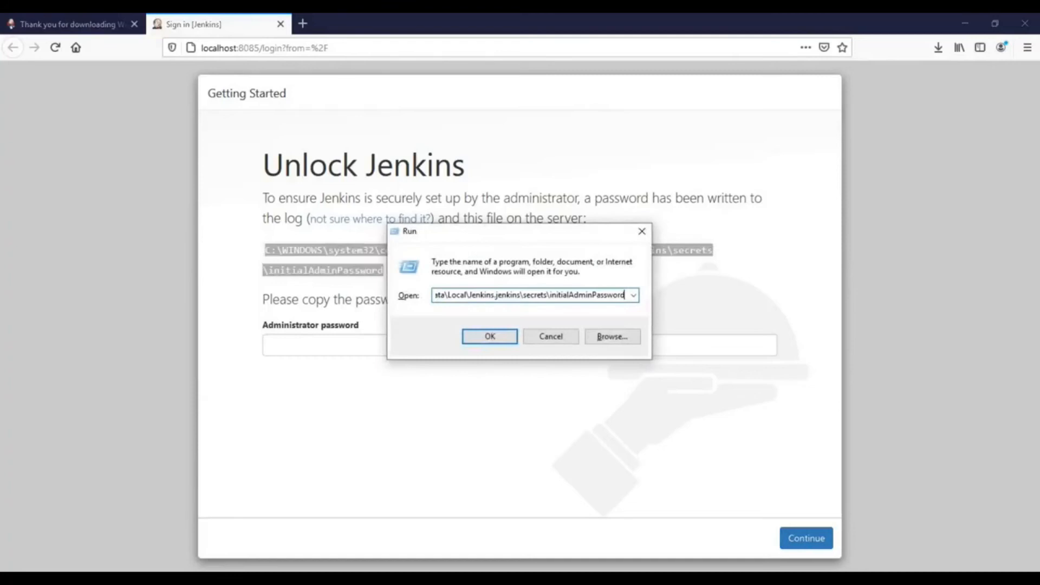
left_click(489, 336)
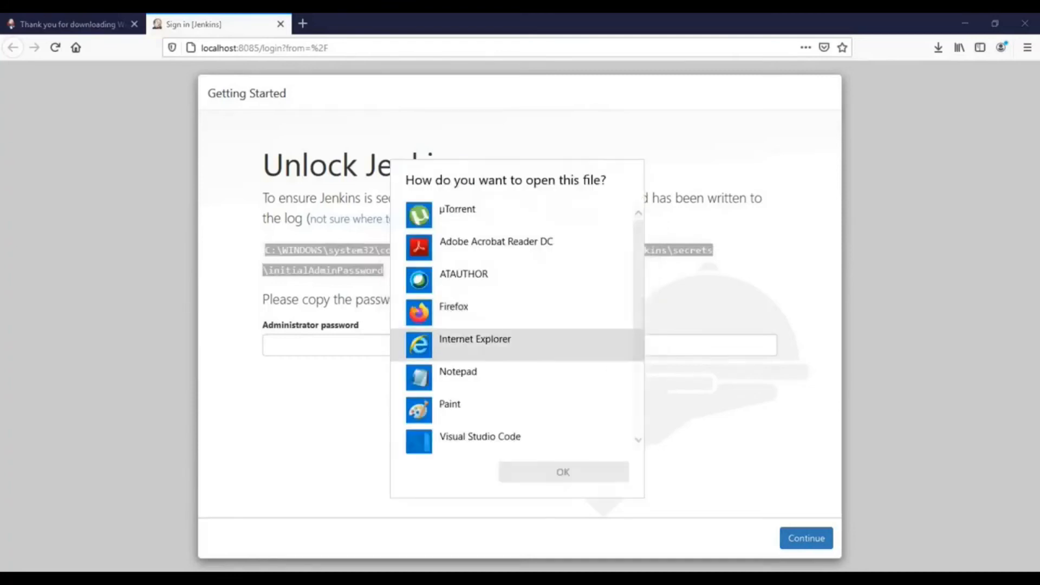
left_click(485, 376)
key("Return")
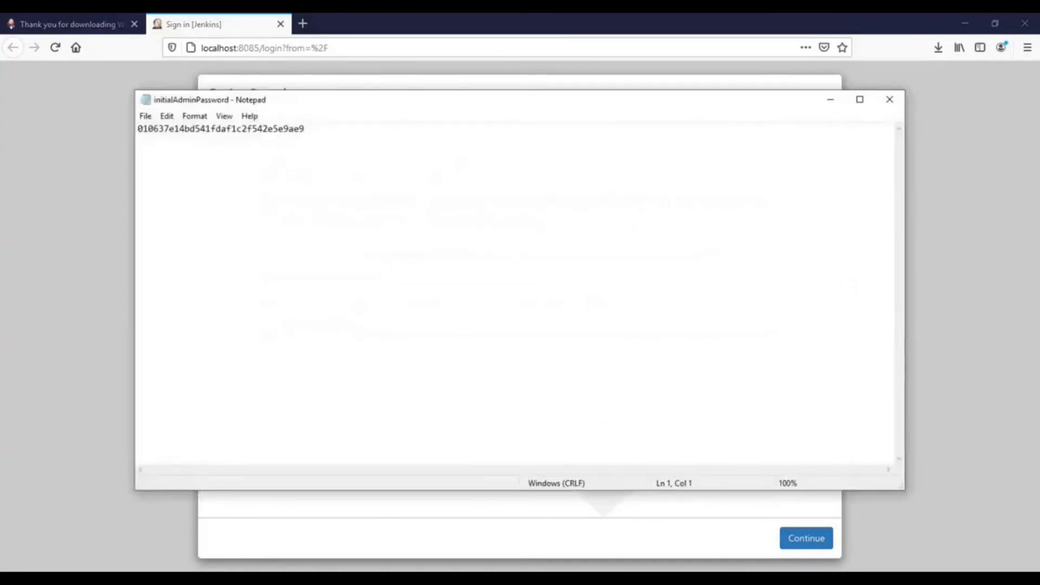
Step: Copy the initial password, close Notepad, and paste it into Administrator password
key("ctrl+a")
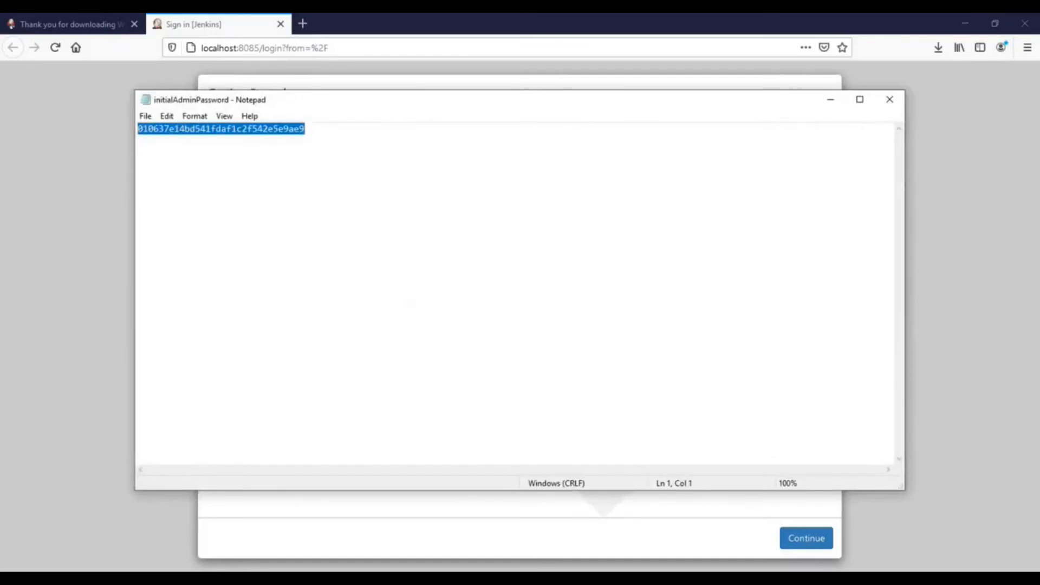
left_click(890, 100)
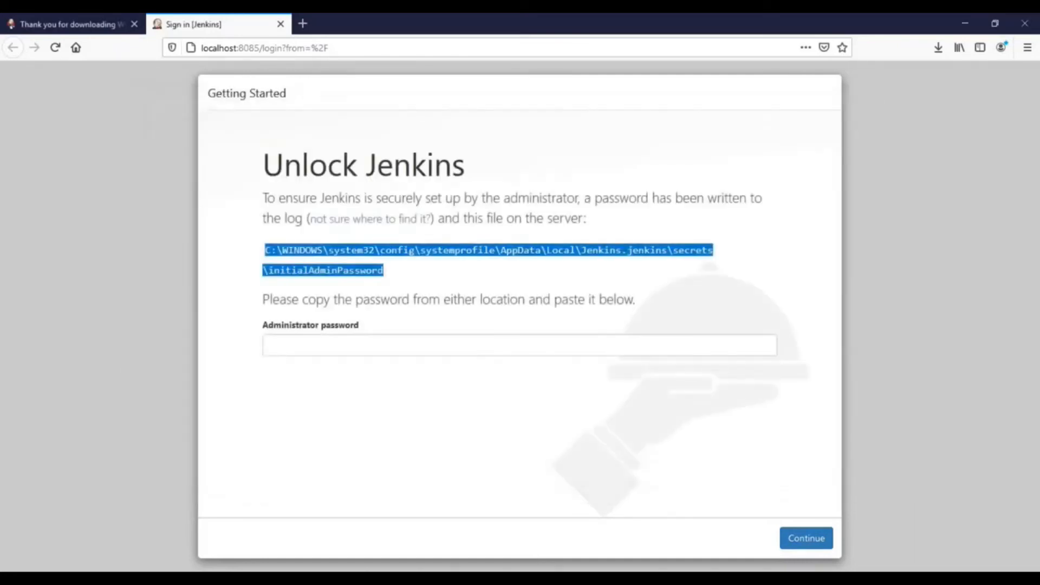
left_click(519, 345)
key("ctrl+v")
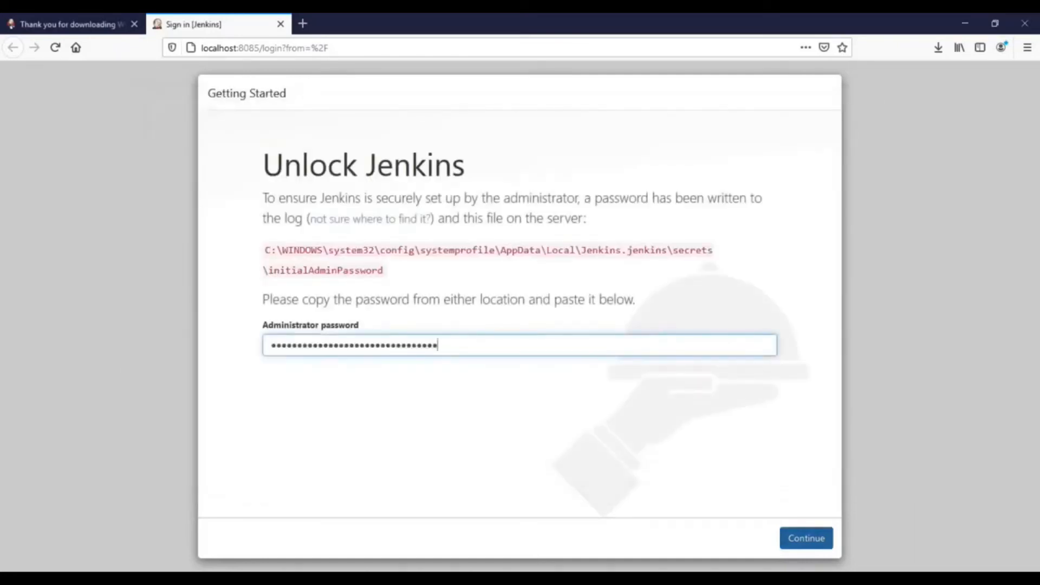
Step: Submit the pasted initial admin password to unlock Jenkins
left_click(806, 538)
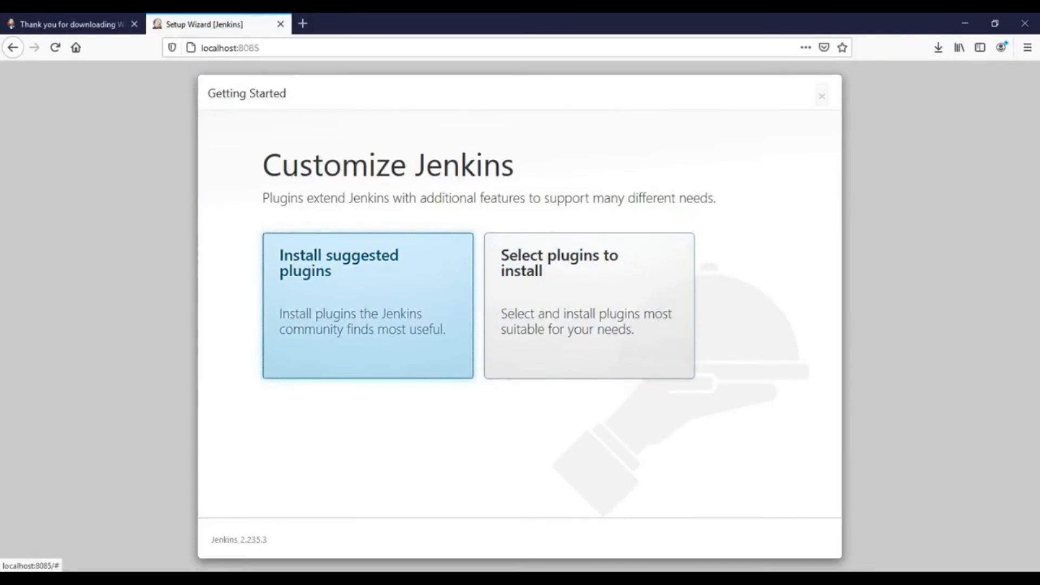
Step: Install the suggested plugins and wait for the installation to complete
left_click(368, 306)
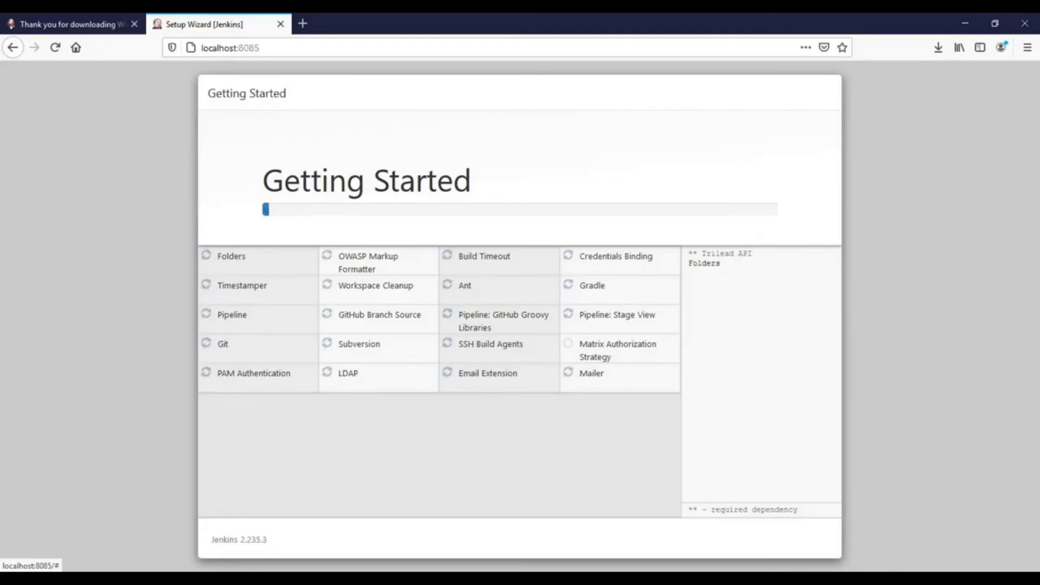
double_click(232, 256)
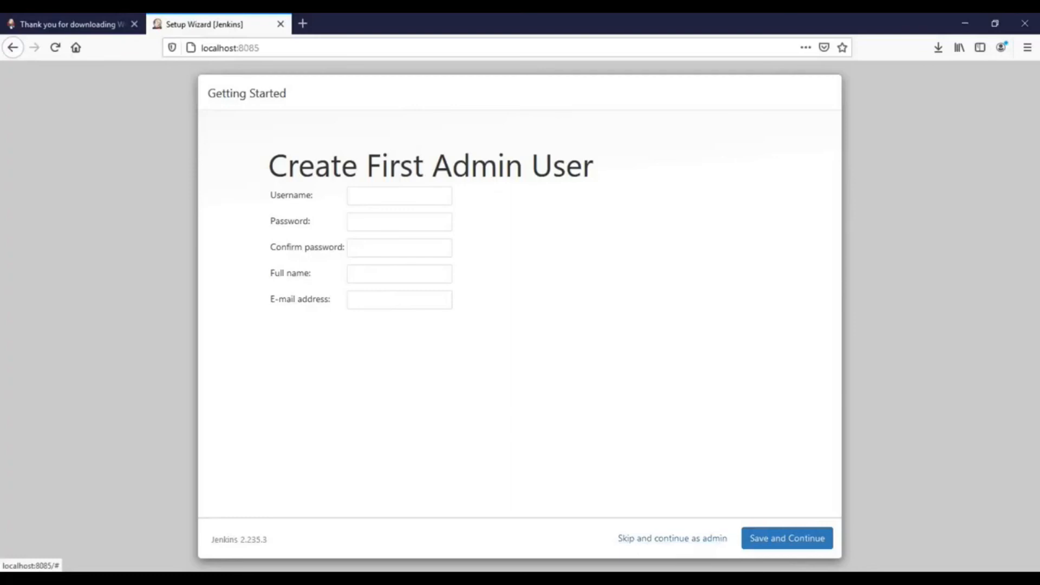
Step: Fill in the admin username, password and confirmation, full name and e-mail, then save the account
type("jenkins")
key("Tab")
type("ad")
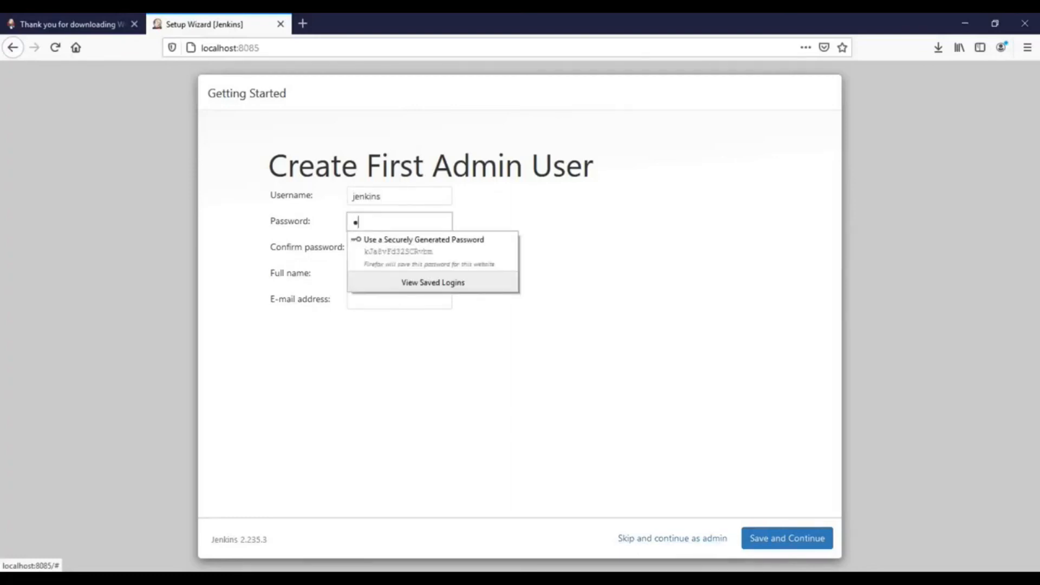
type("min@123")
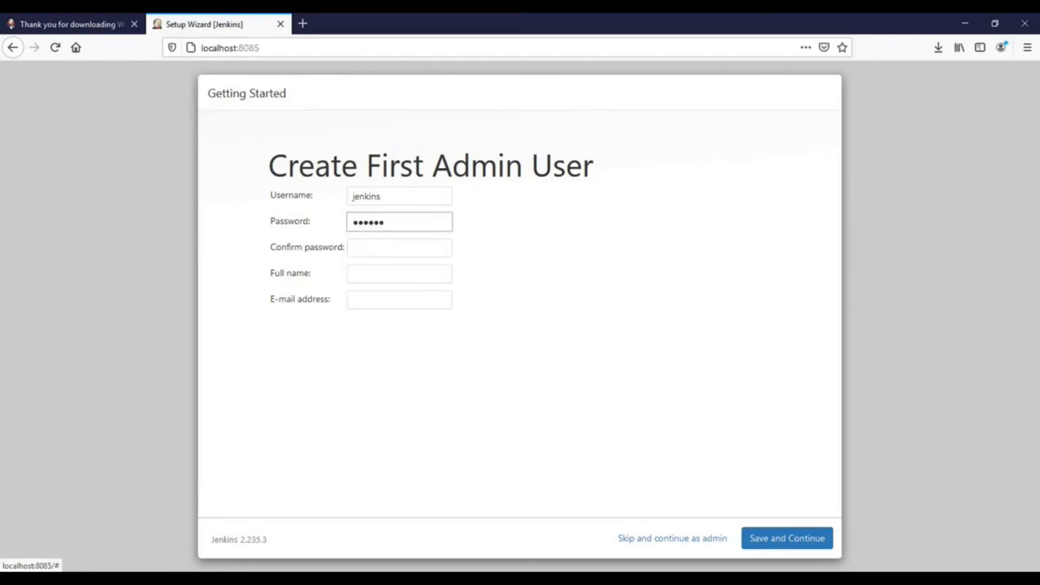
key("Tab")
type("ad")
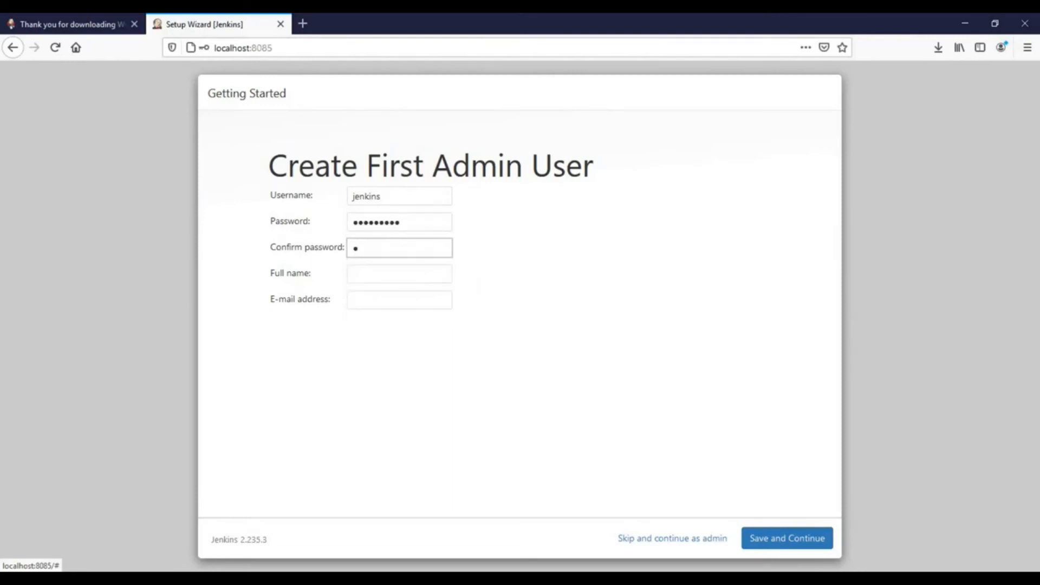
type("min@123")
key("Tab")
type("IT ")
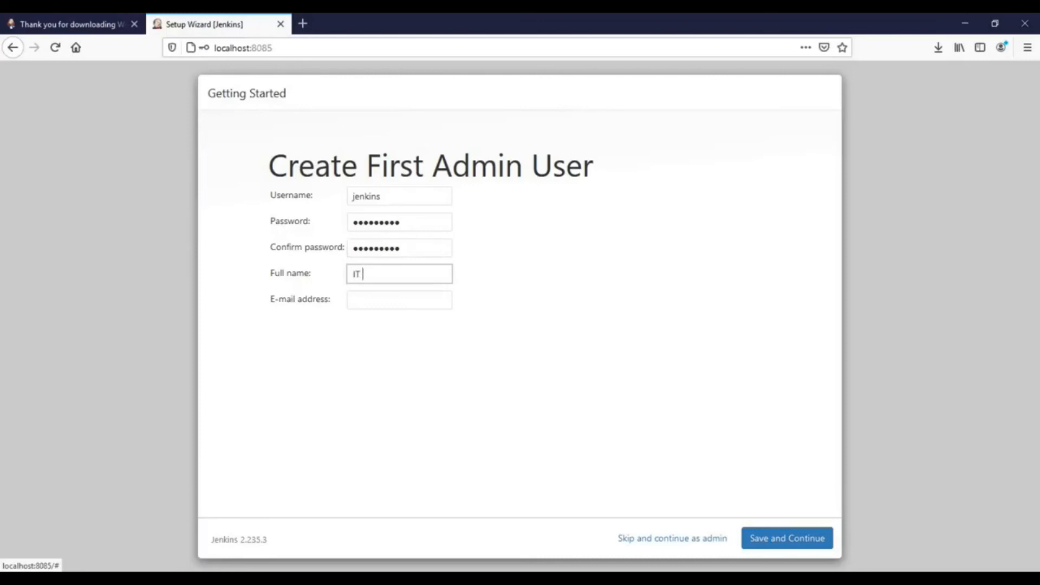
type("BOON")
key("Tab")
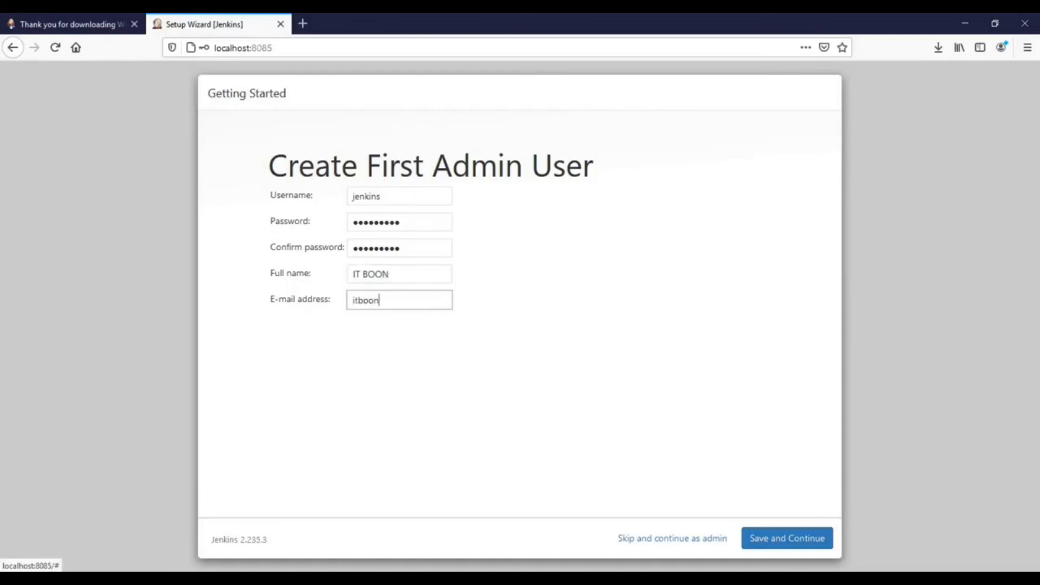
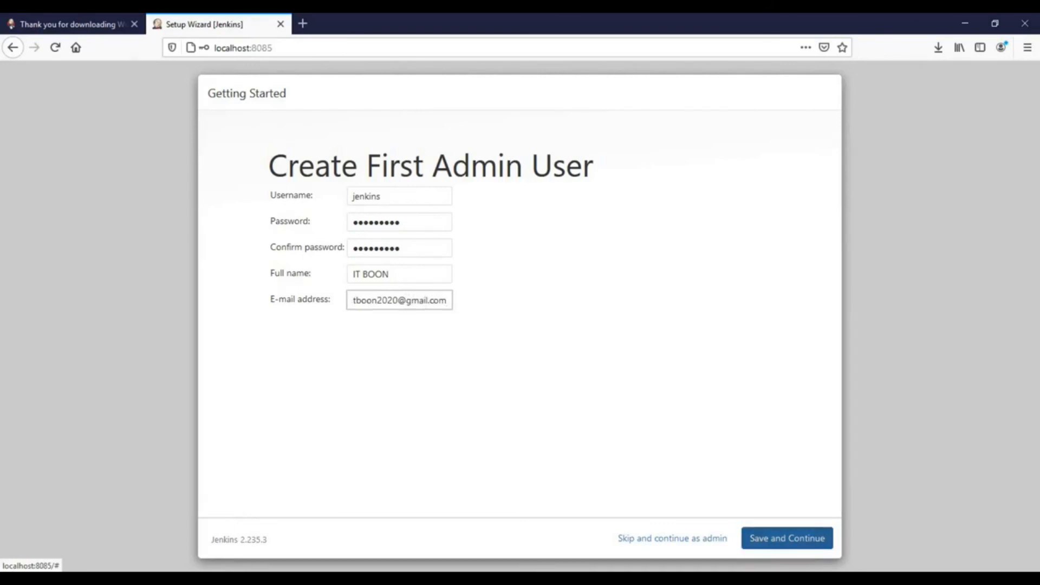
left_click(787, 538)
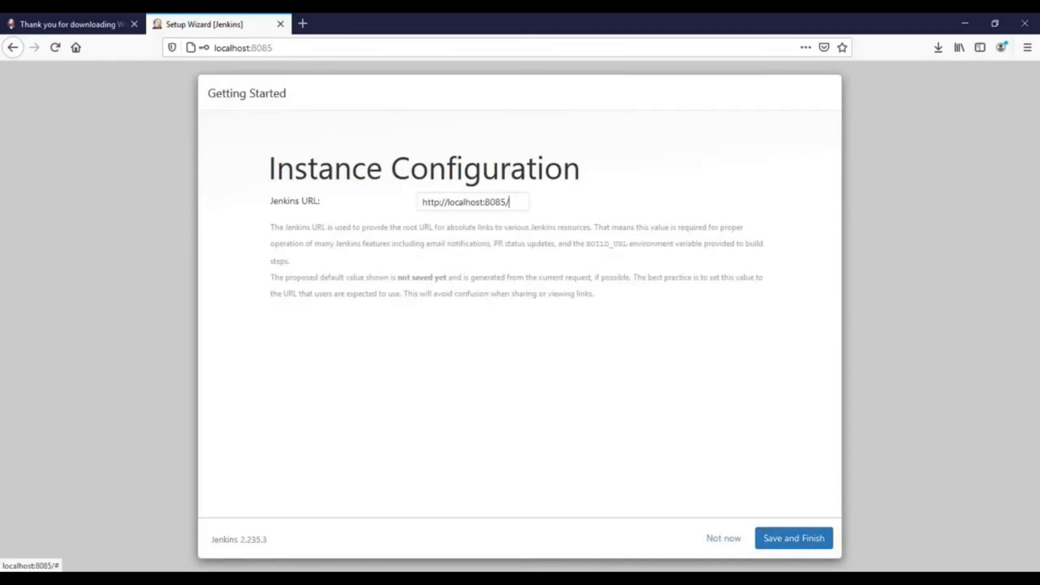
key("ctrl+a")
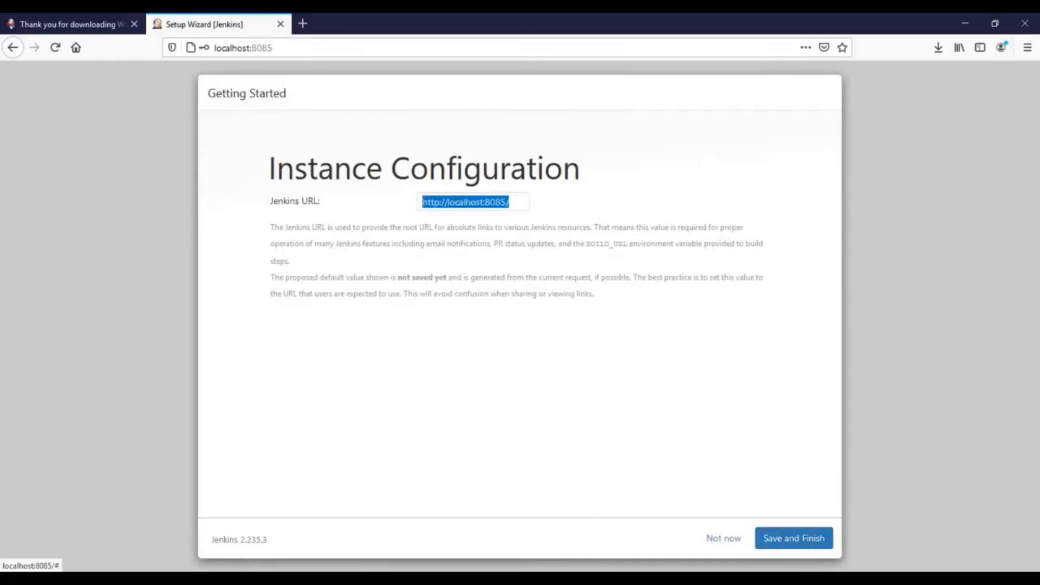
left_click(794, 538)
left_click(794, 538)
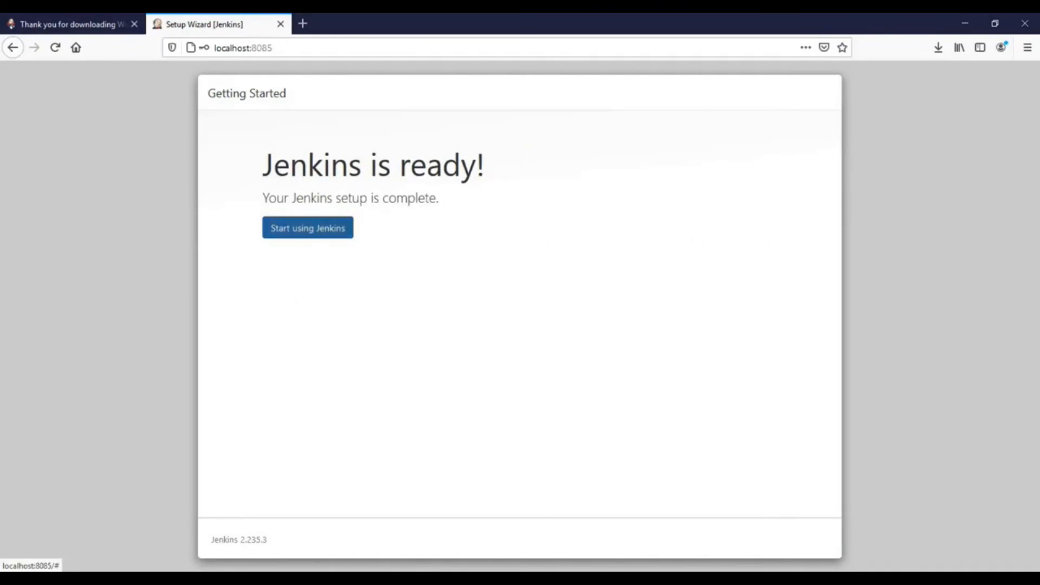
left_click(308, 227)
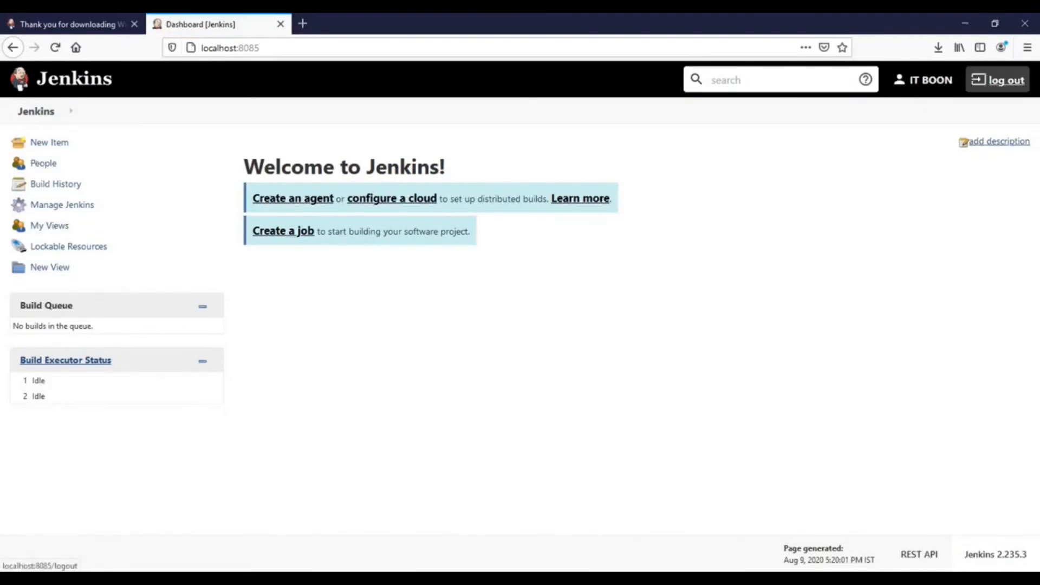
Step: Log out, sign back in with the admin username and password, and decline Firefox's save-login offer
left_click(1007, 80)
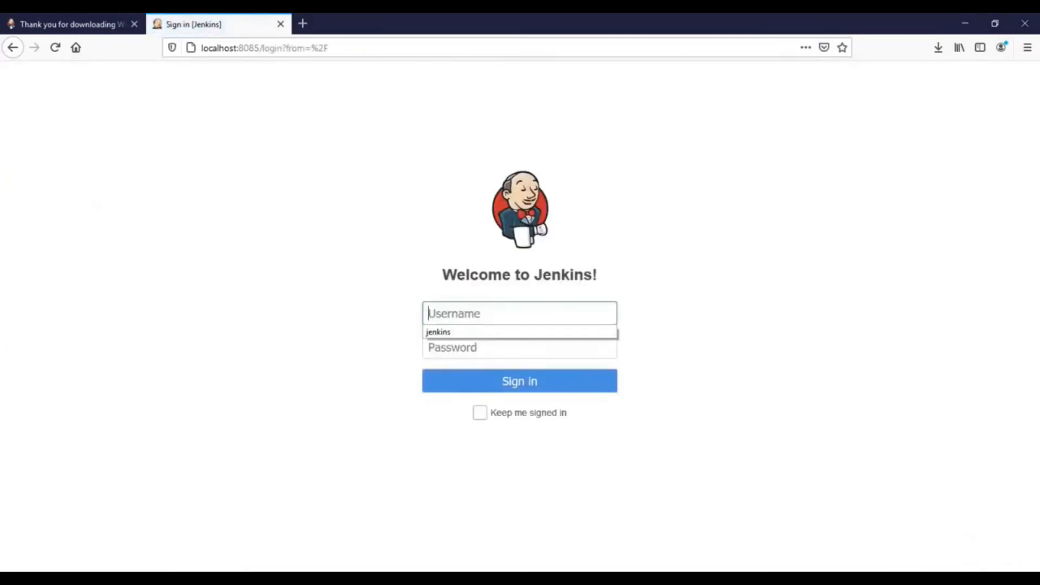
type("jenkins")
key("Tab")
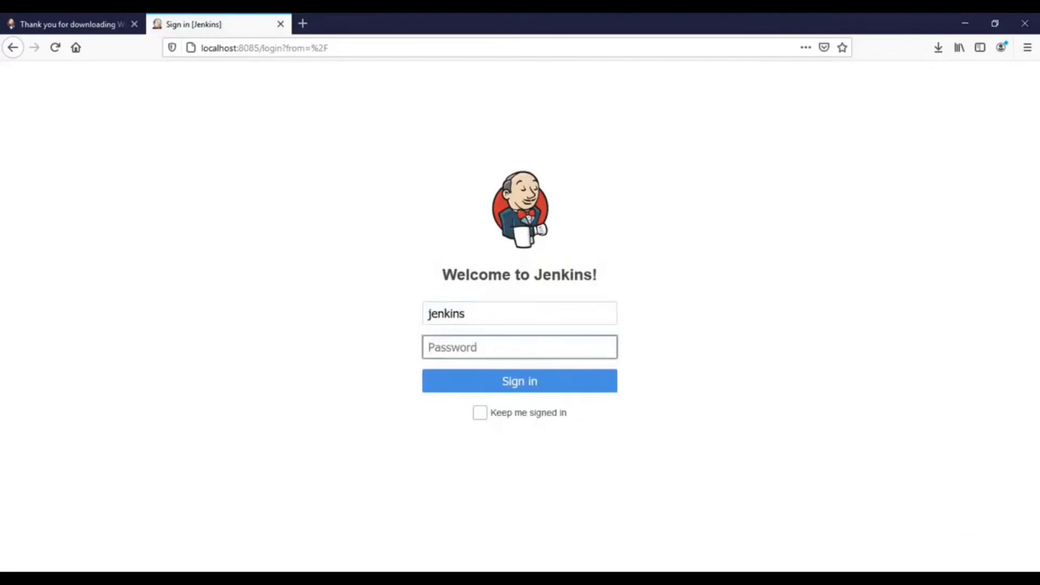
type("admin1234")
key("Return")
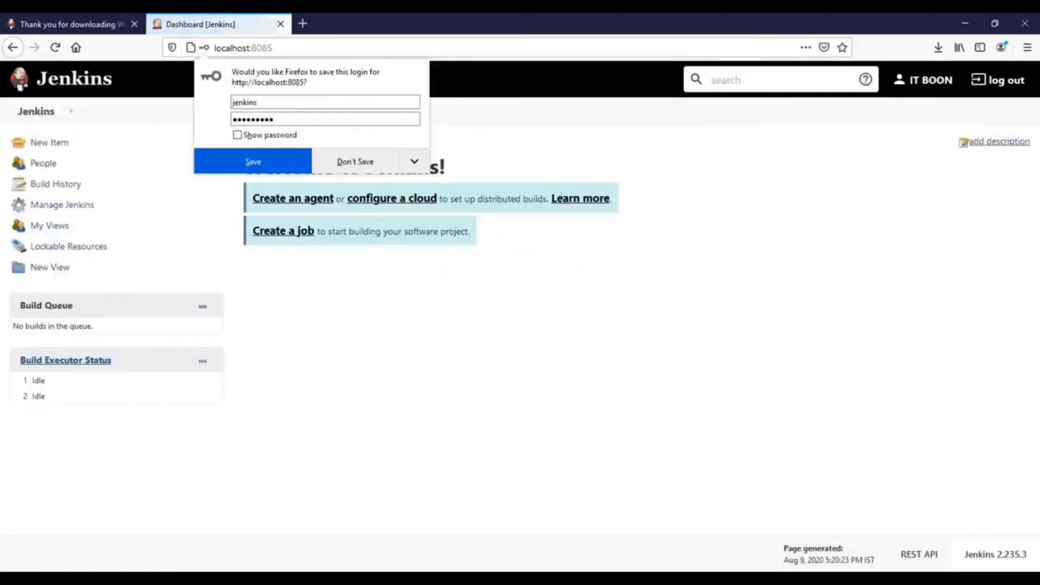
key("Escape")
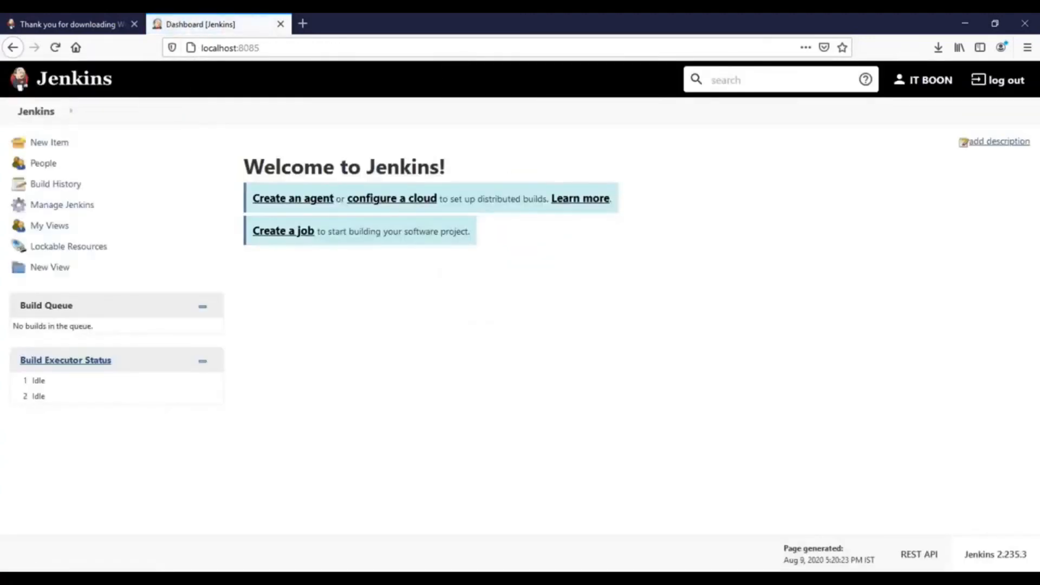